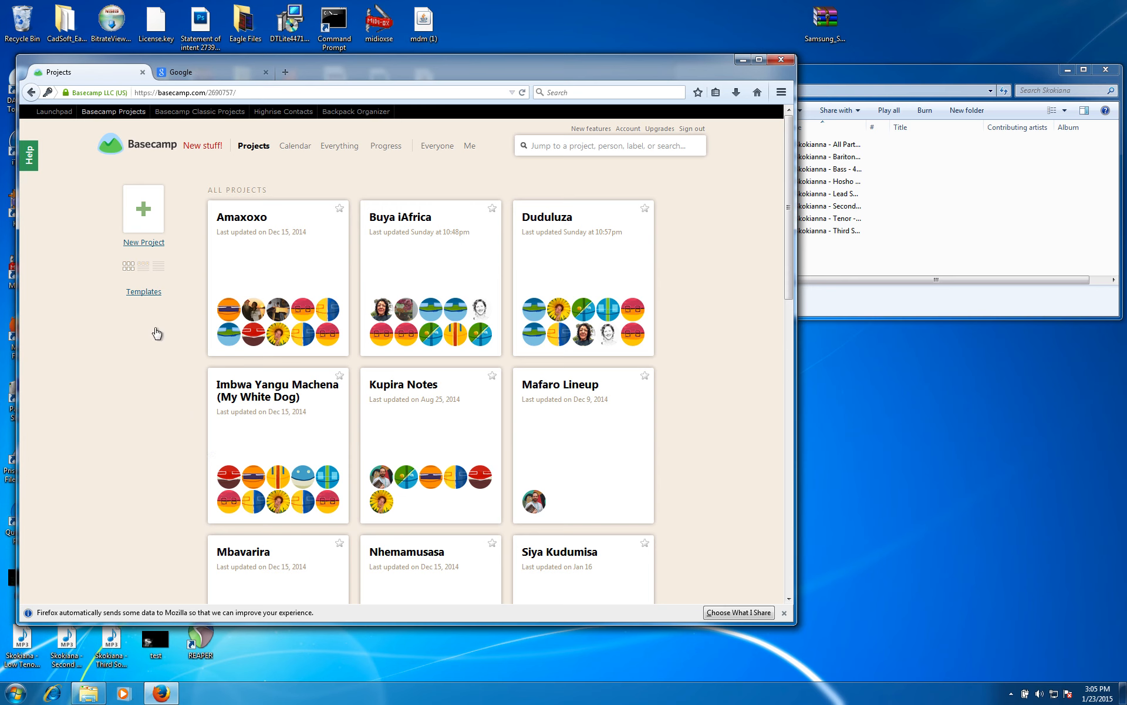
Step: Open the Skokianna project from the list of all projects
{"action": "scroll", "coordinate": [114, 294], "scroll_direction": "down", "scroll_amount": 5}
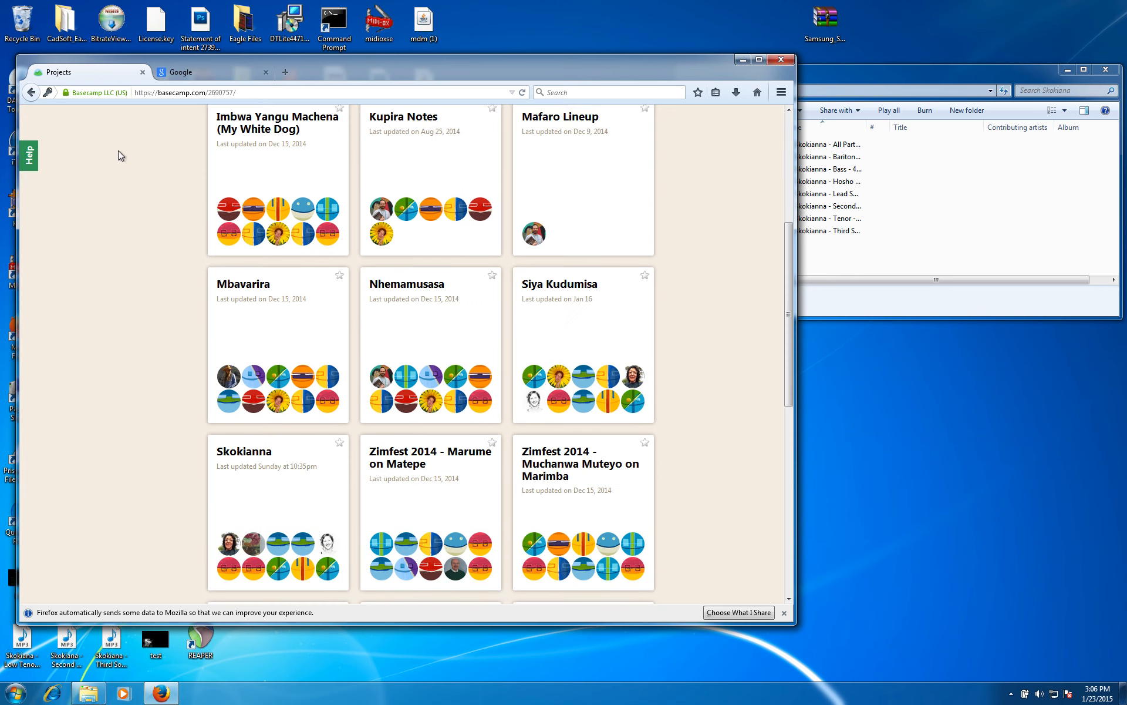
{"action": "scroll", "coordinate": [165, 370], "scroll_direction": "up", "scroll_amount": 5}
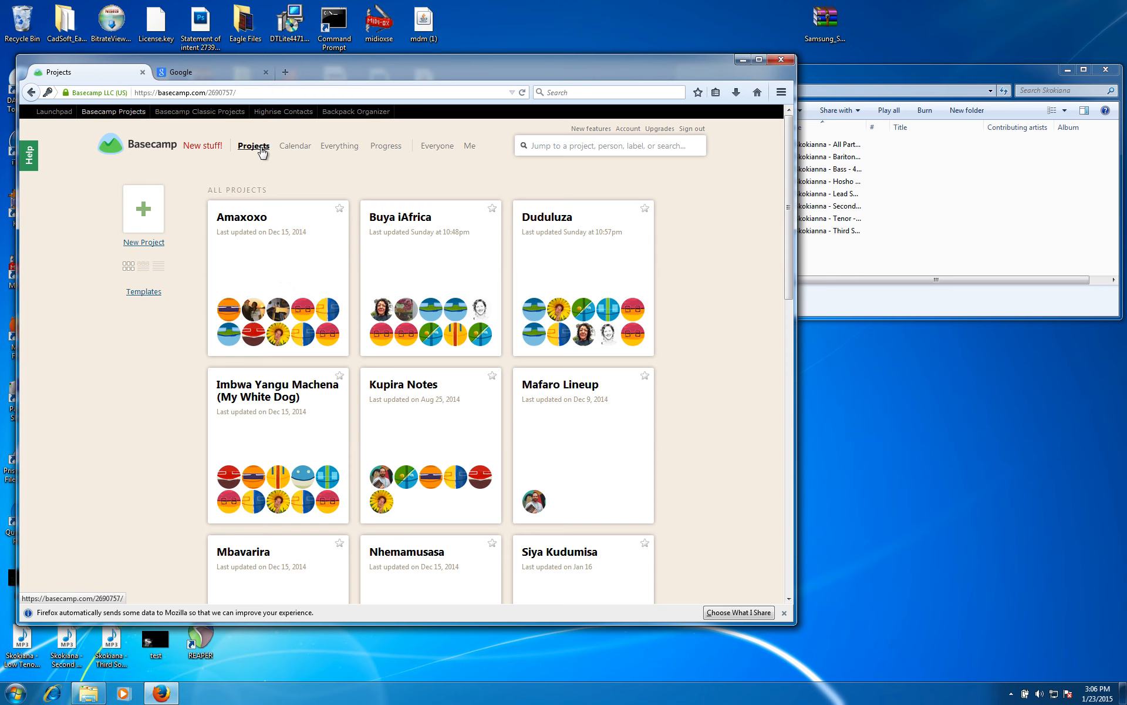
{"action": "scroll", "coordinate": [231, 201], "scroll_direction": "down", "scroll_amount": 1}
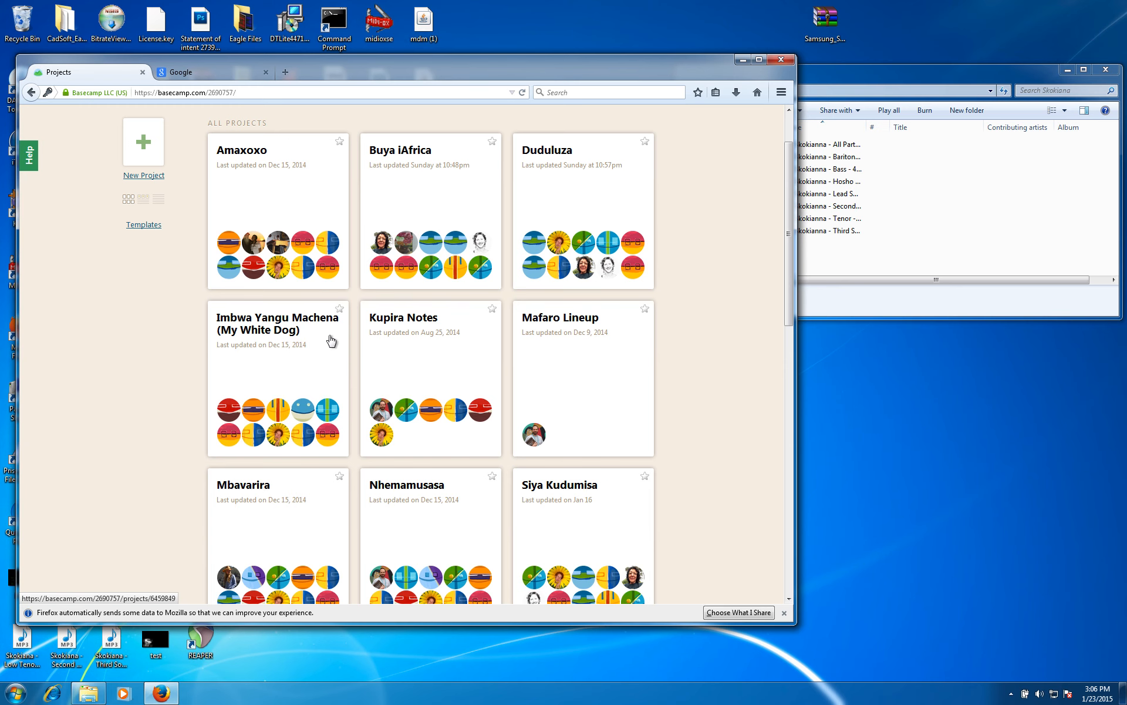
{"action": "scroll", "coordinate": [331, 341], "scroll_direction": "down", "scroll_amount": 7}
{"action": "scroll", "coordinate": [332, 340], "scroll_direction": "up", "scroll_amount": 5}
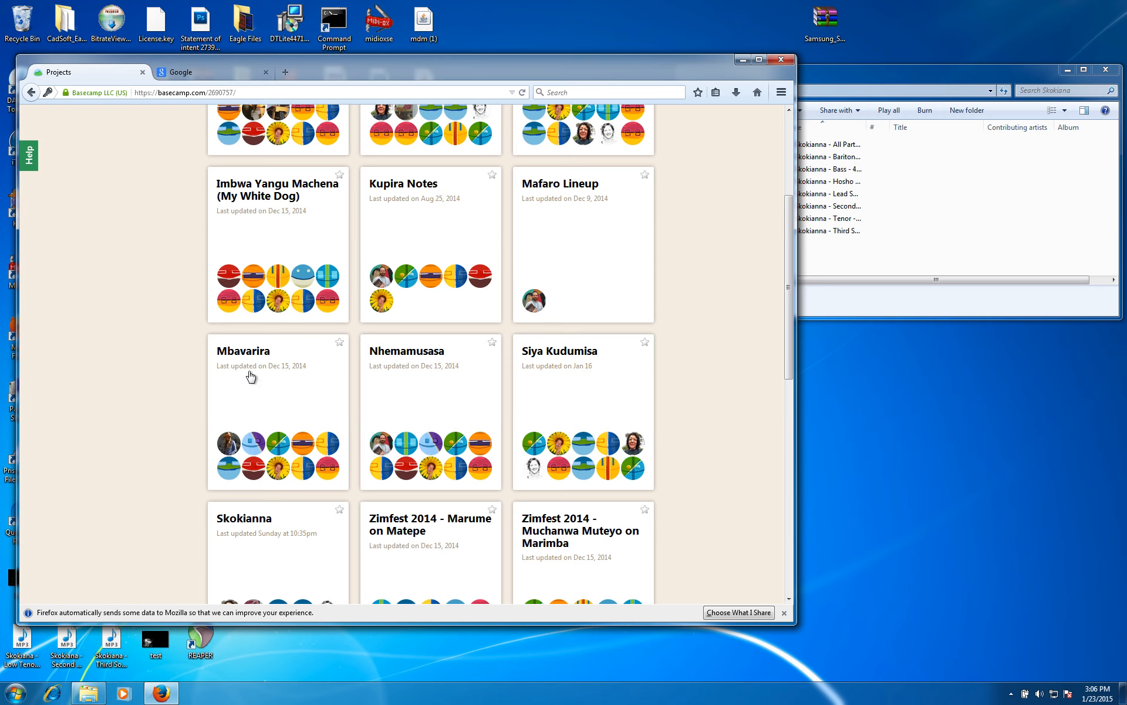
{"action": "scroll", "coordinate": [251, 379], "scroll_direction": "down", "scroll_amount": 4}
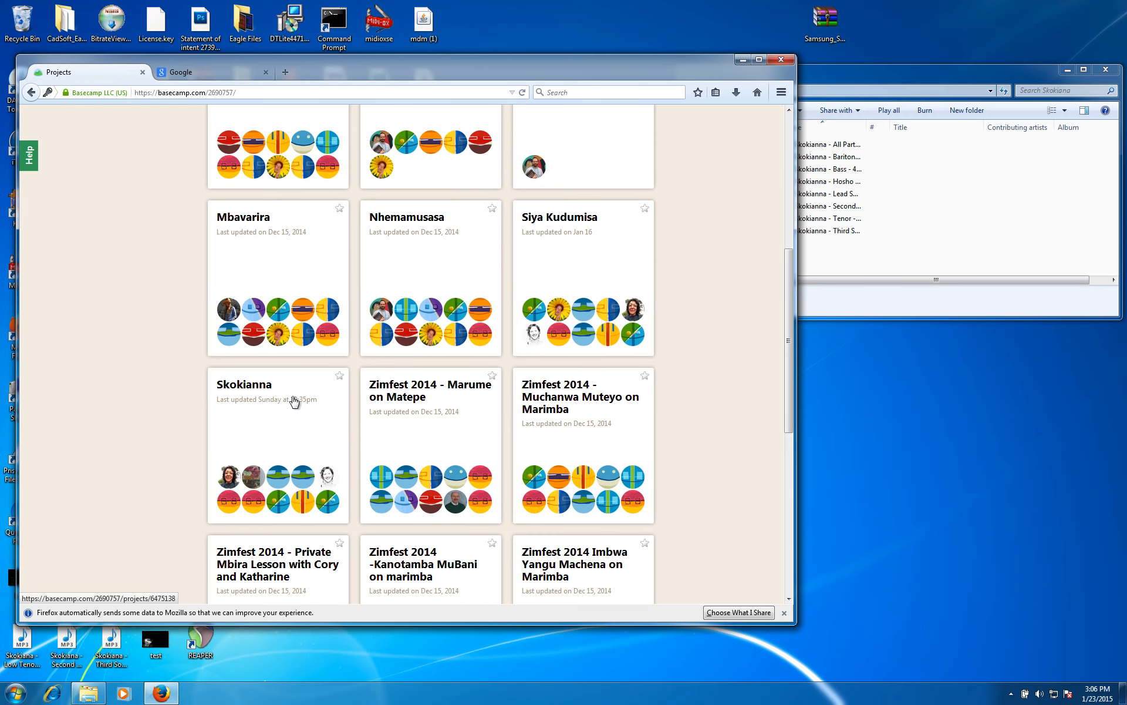
{"action": "left_click", "coordinate": [249, 387]}
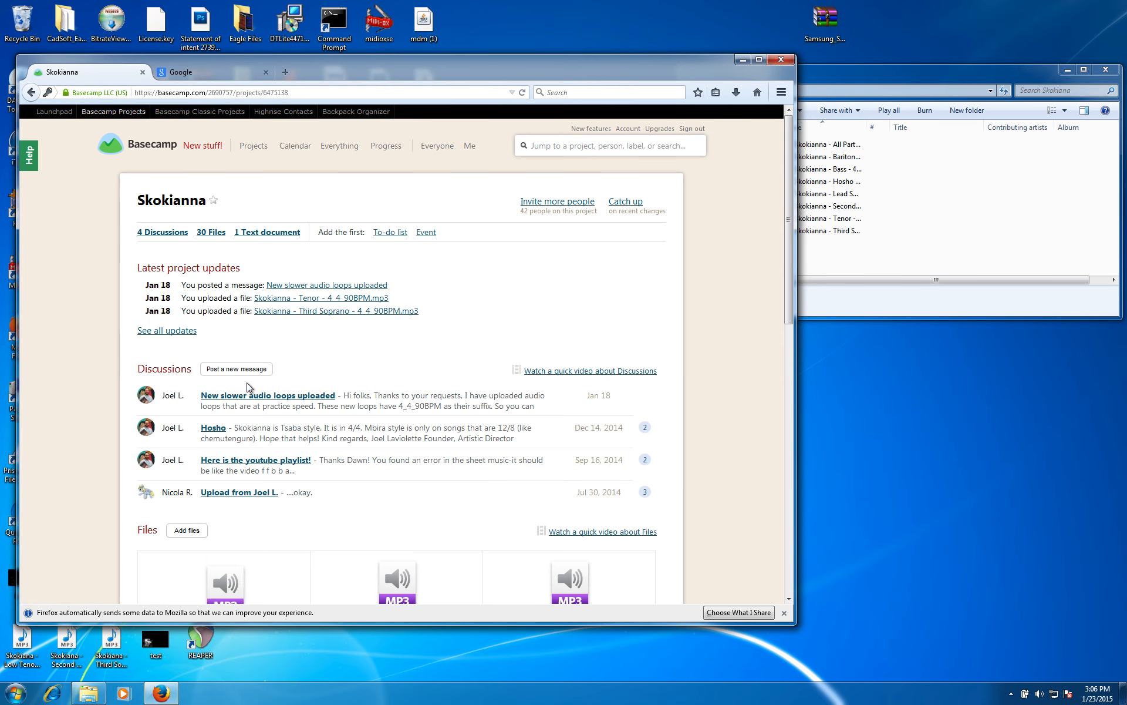
Step: Open the Skokianna project's complete file collection and look through the audio, MIDI and score files
{"action": "scroll", "coordinate": [327, 376], "scroll_direction": "down", "scroll_amount": 12}
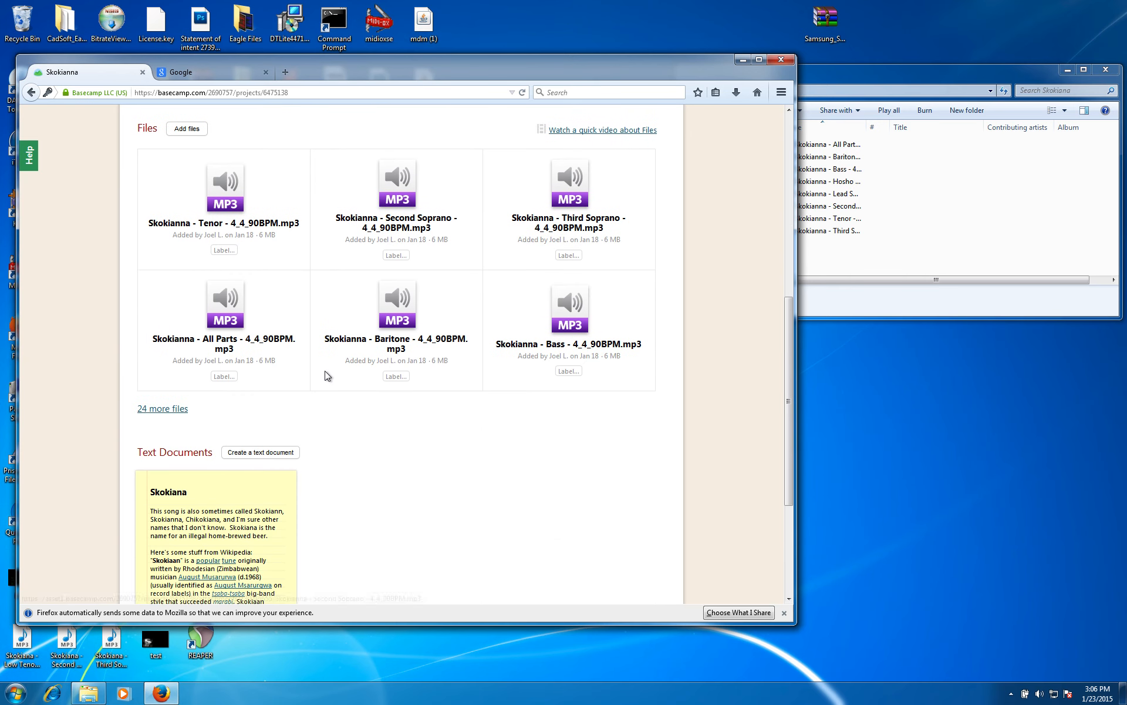
{"action": "left_click", "coordinate": [178, 409]}
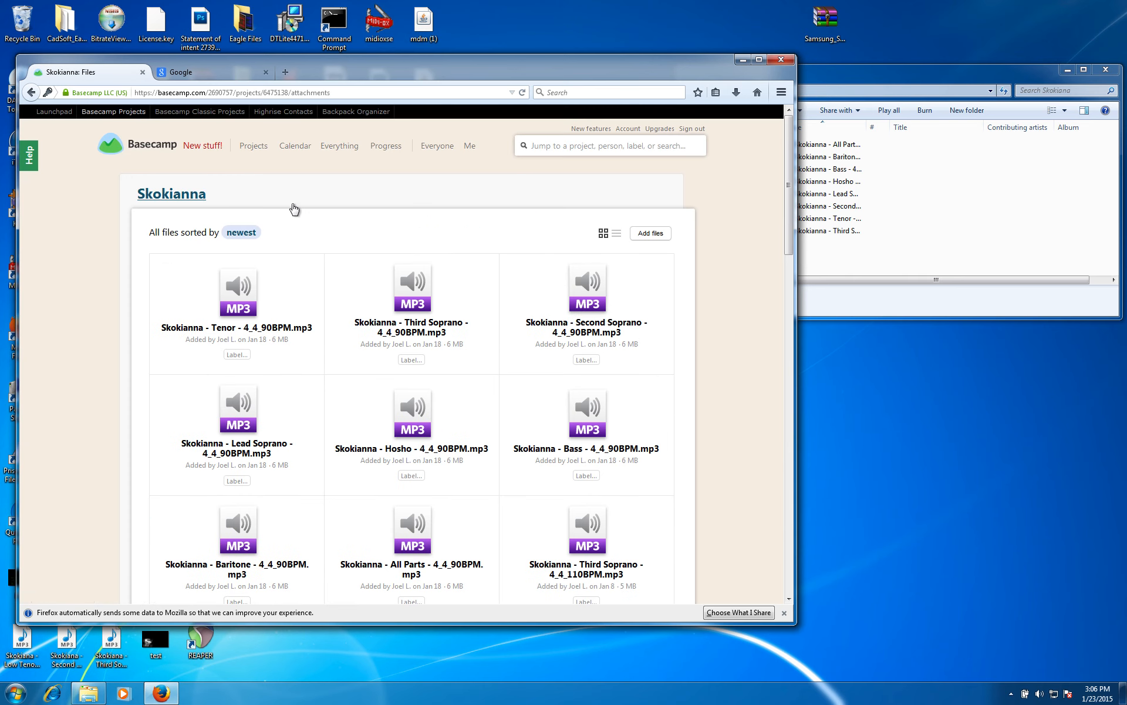
{"action": "scroll", "coordinate": [295, 213], "scroll_direction": "down", "scroll_amount": 10}
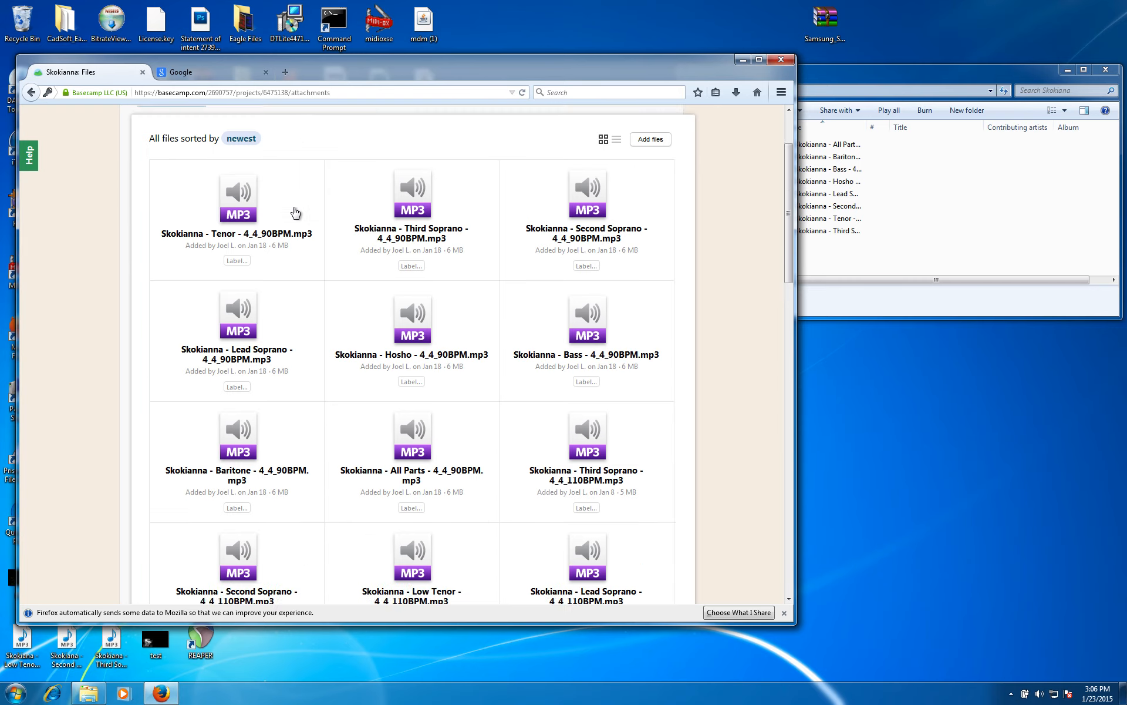
{"action": "scroll", "coordinate": [295, 212], "scroll_direction": "up", "scroll_amount": 10}
{"action": "scroll", "coordinate": [297, 212], "scroll_direction": "down", "scroll_amount": 3}
{"action": "scroll", "coordinate": [411, 378], "scroll_direction": "down", "scroll_amount": 8}
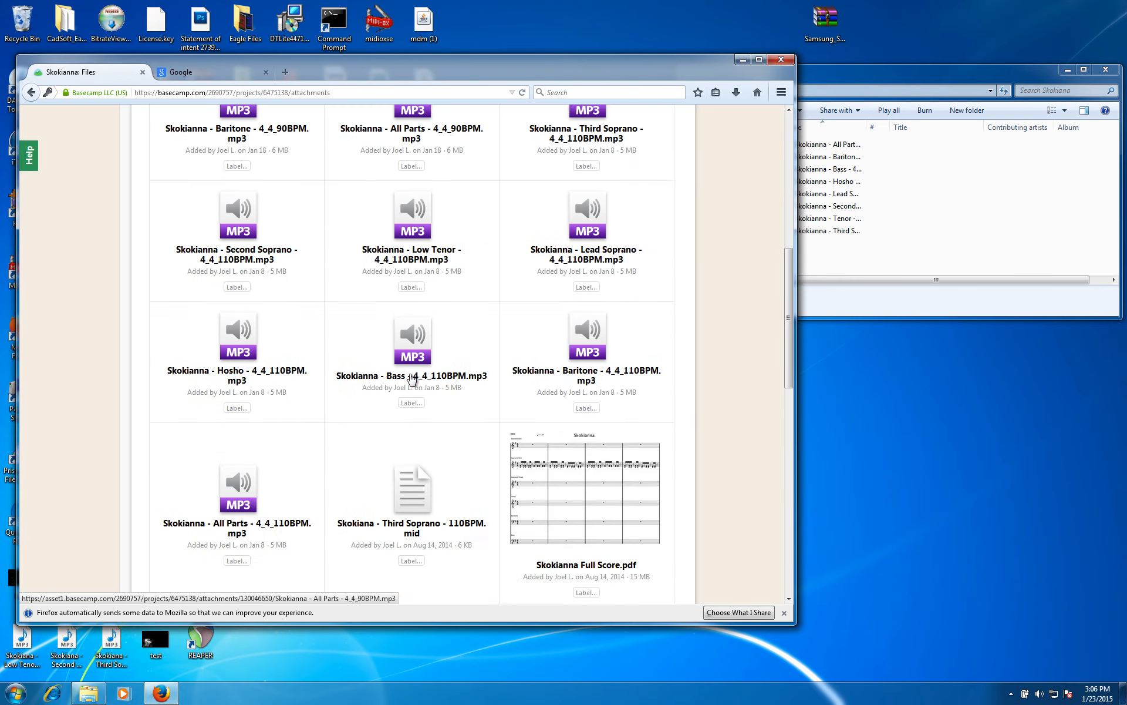
{"action": "scroll", "coordinate": [410, 378], "scroll_direction": "up", "scroll_amount": 9}
{"action": "scroll", "coordinate": [411, 379], "scroll_direction": "up", "scroll_amount": 3}
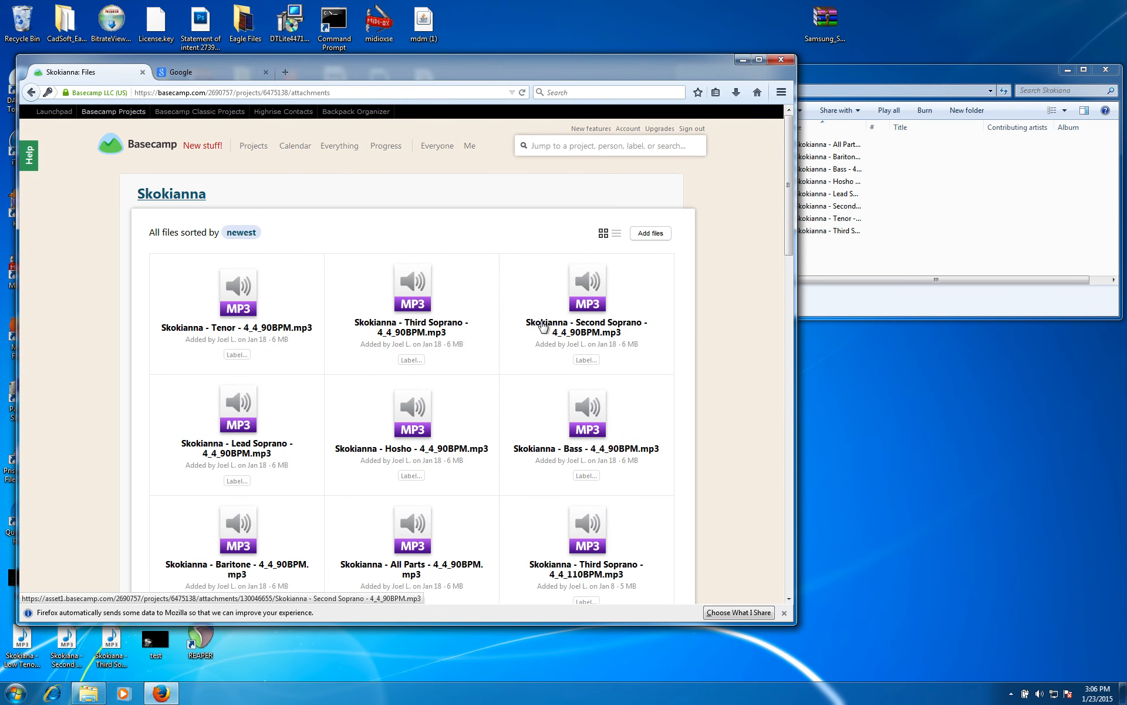
Step: Show the project's files as a list instead of a grid and look through the entries
{"action": "left_click", "coordinate": [617, 234]}
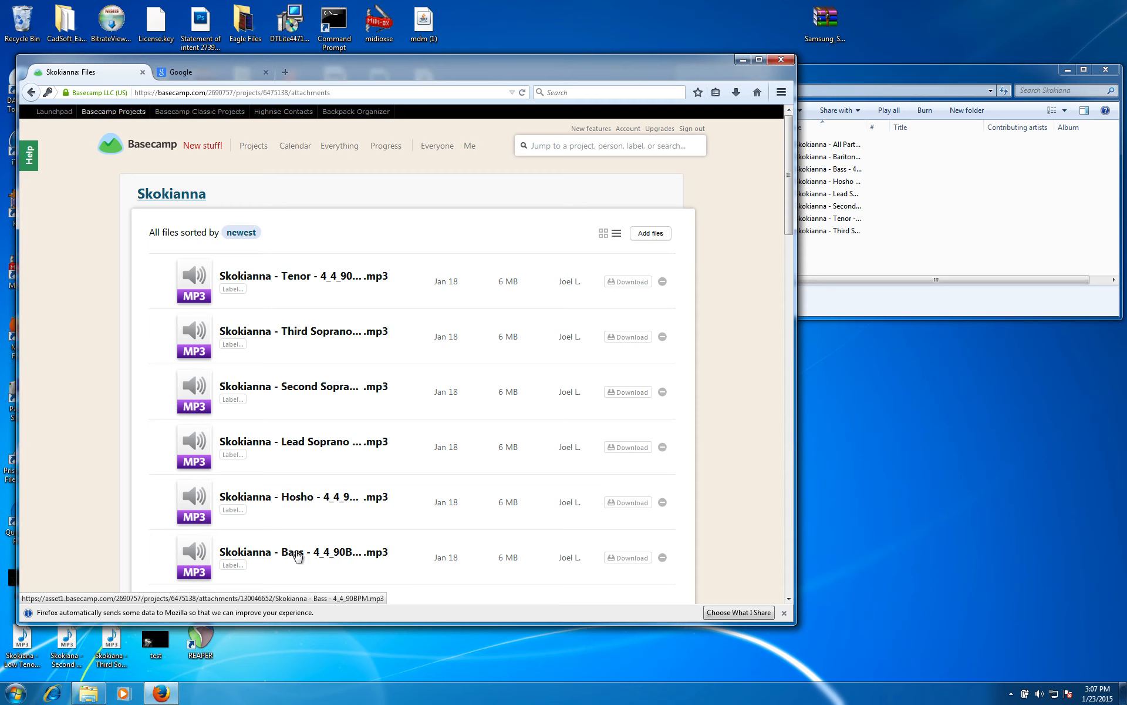
{"action": "scroll", "coordinate": [297, 555], "scroll_direction": "down", "scroll_amount": 12}
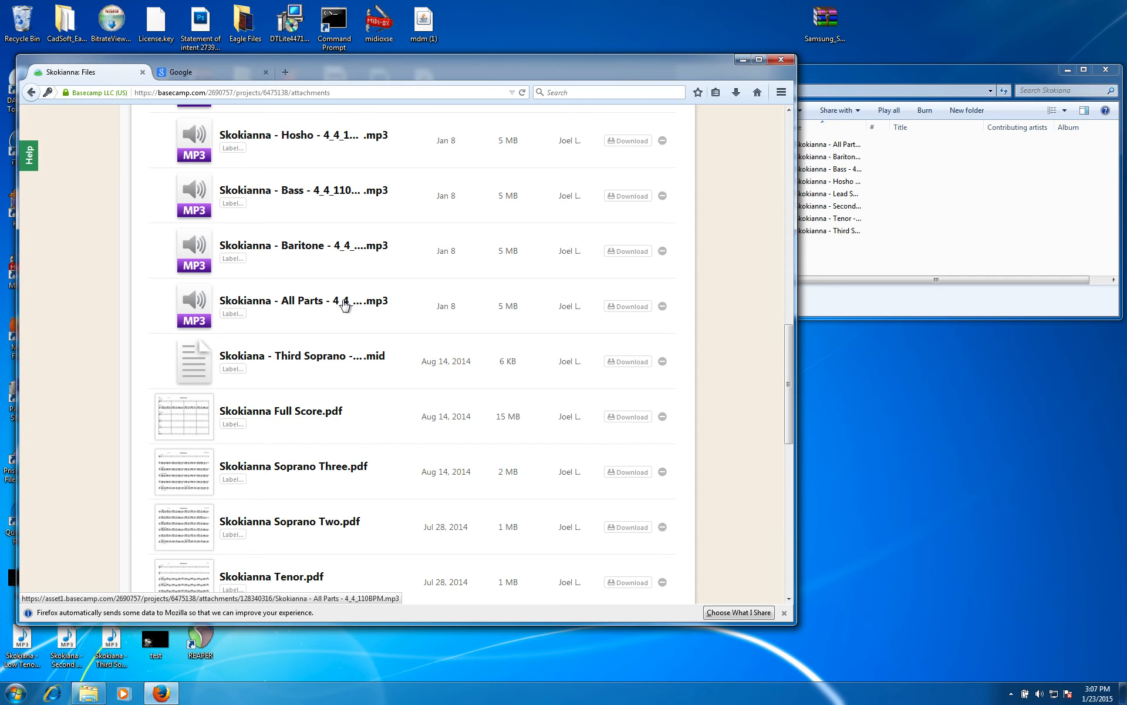
{"action": "scroll", "coordinate": [344, 303], "scroll_direction": "up", "scroll_amount": 15}
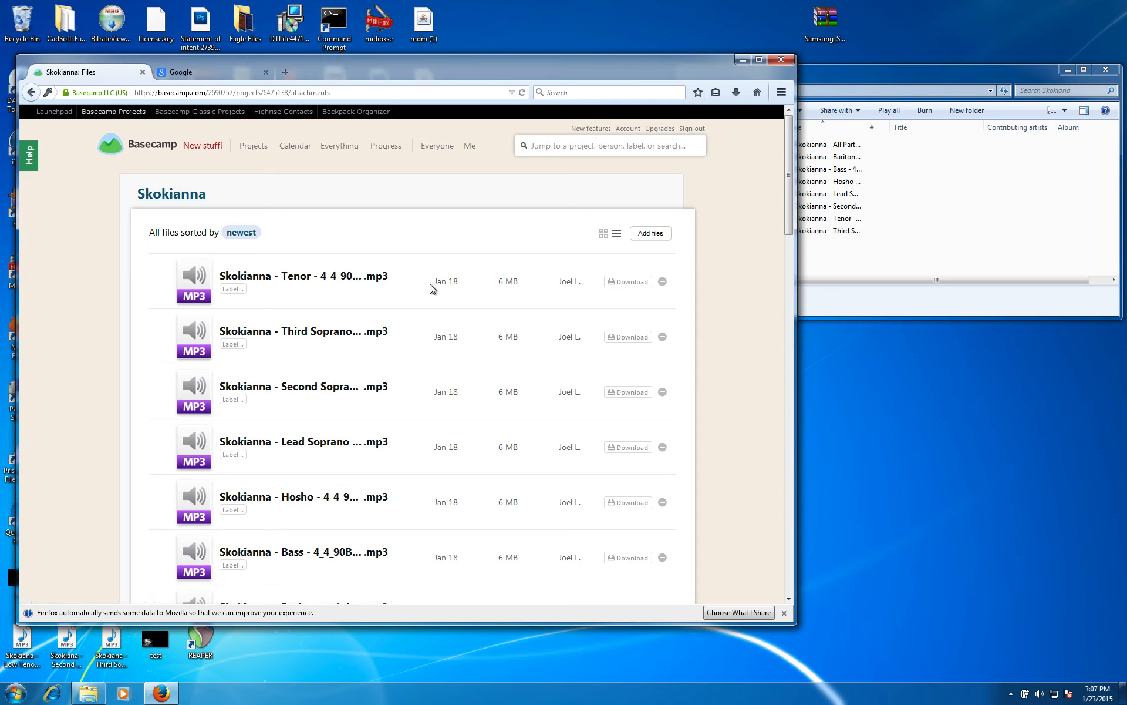
{"action": "left_click", "coordinate": [631, 284]}
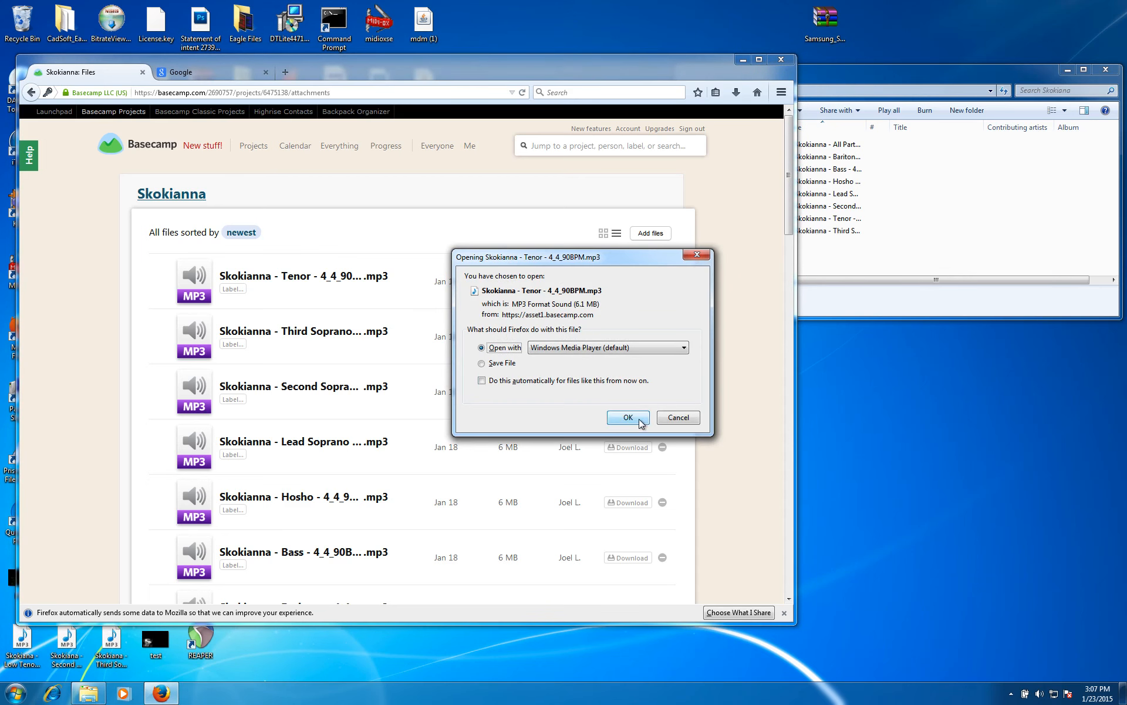
{"action": "left_click", "coordinate": [507, 363]}
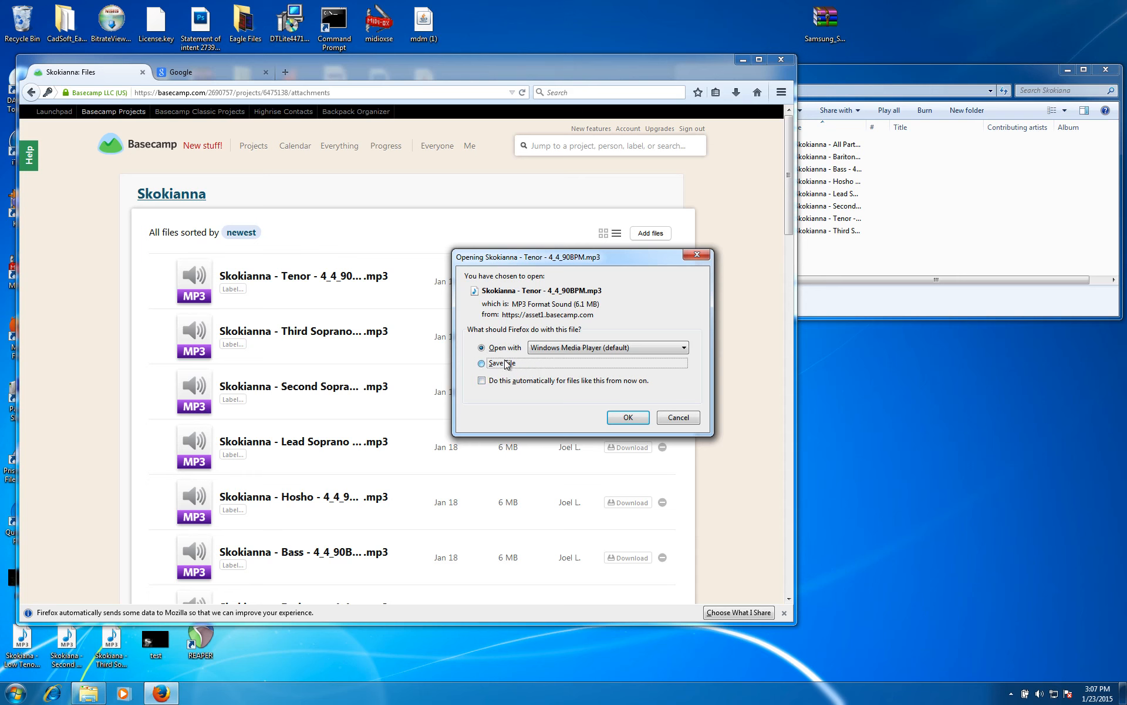
{"action": "left_click", "coordinate": [672, 418]}
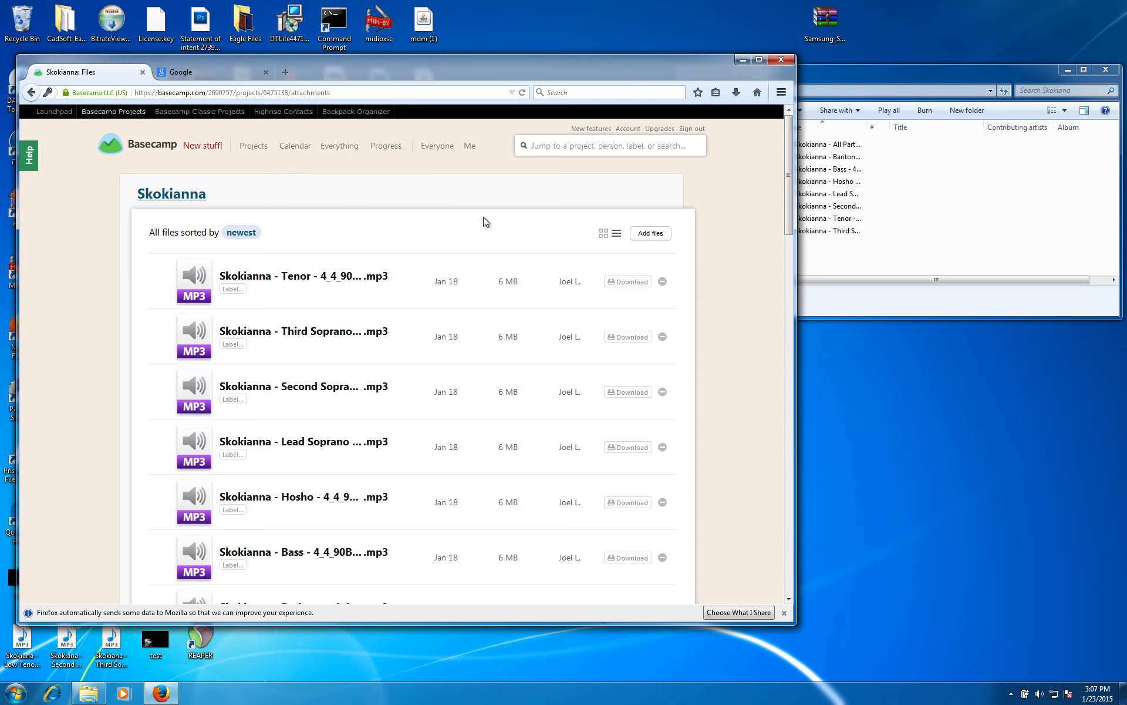
{"action": "left_click", "coordinate": [96, 234]}
Step: Switch to the already open Google page, clear the search text and search for "reaper daw"
{"action": "left_click", "coordinate": [180, 72]}
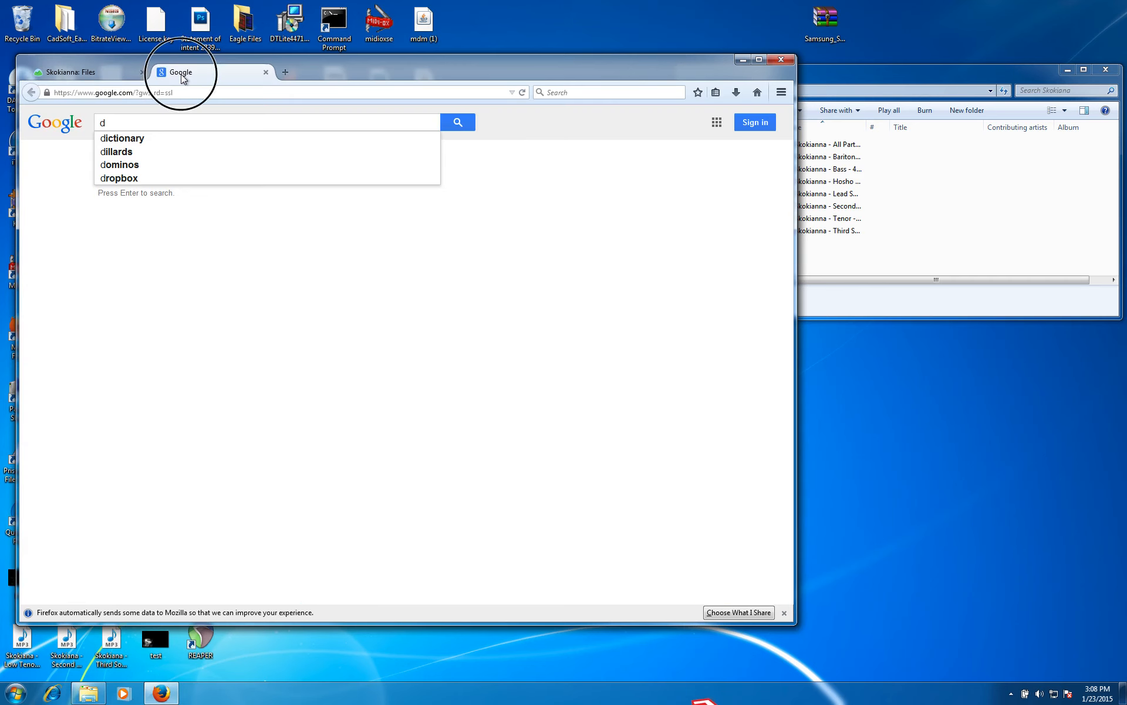
{"action": "left_click", "coordinate": [115, 125]}
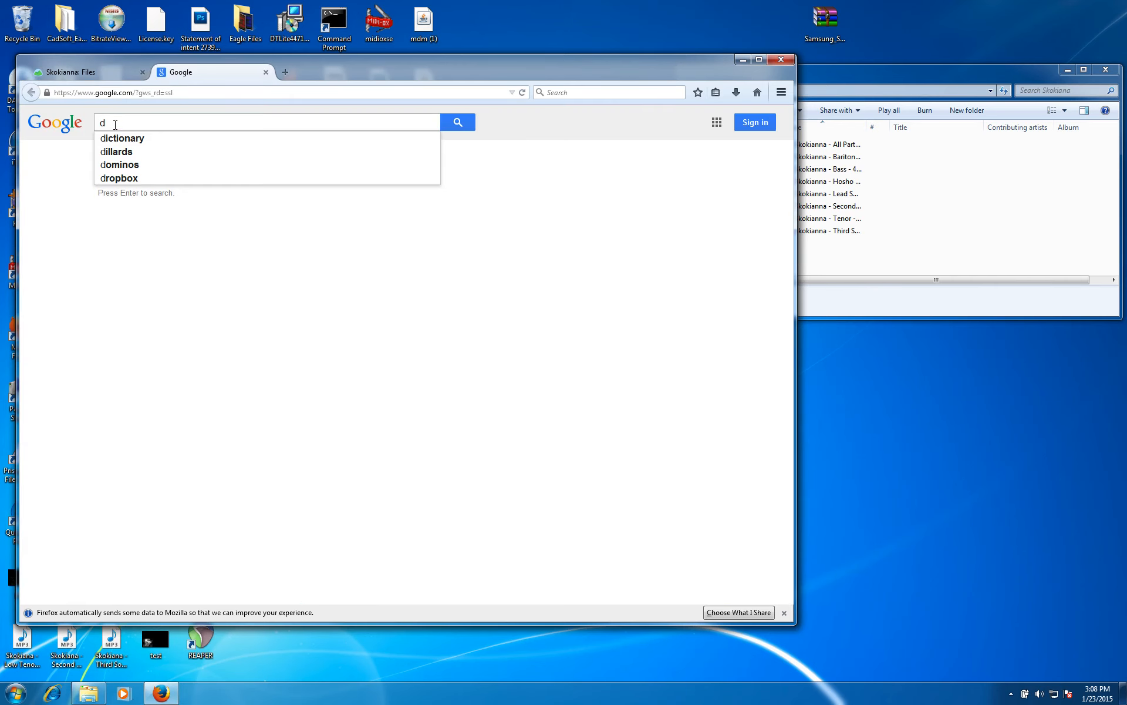
{"action": "key", "text": "BackSpace"}
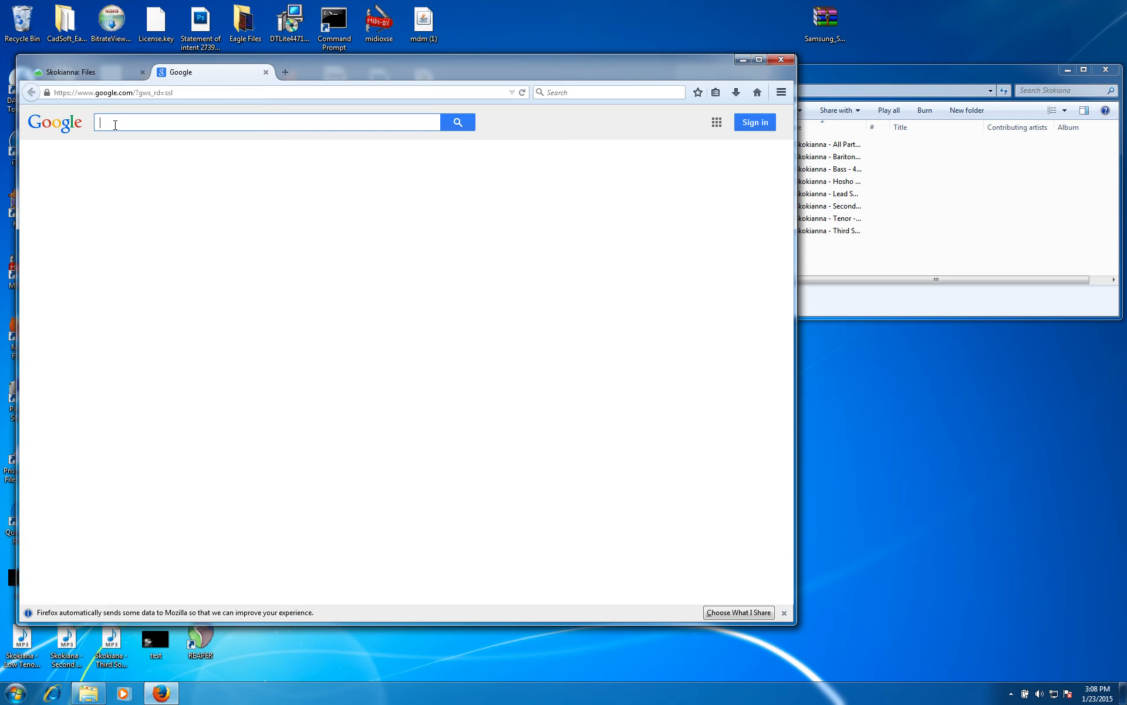
{"action": "type", "text": "reap"}
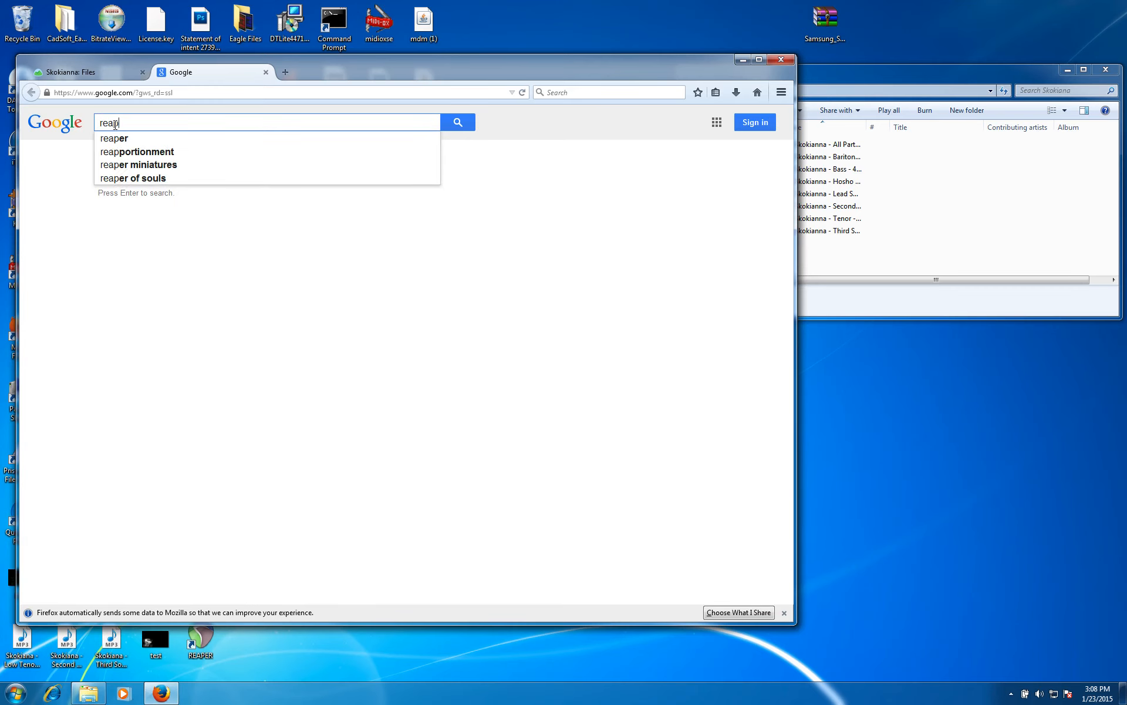
{"action": "type", "text": "er daw"}
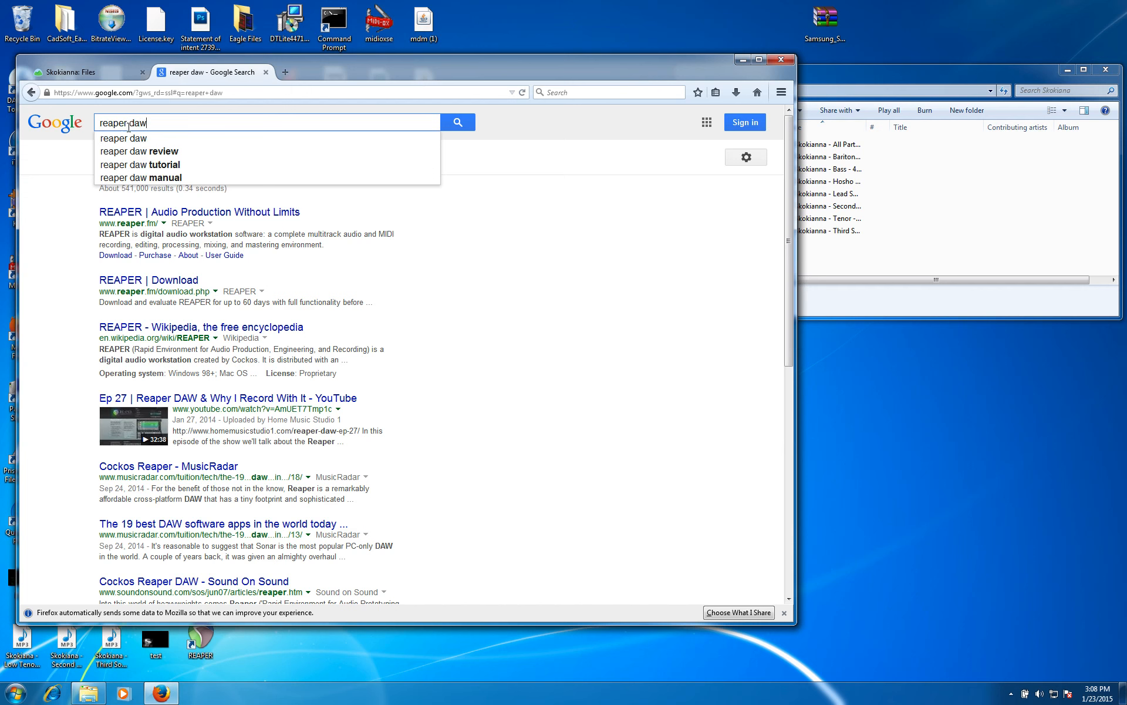
{"action": "left_click", "coordinate": [457, 125]}
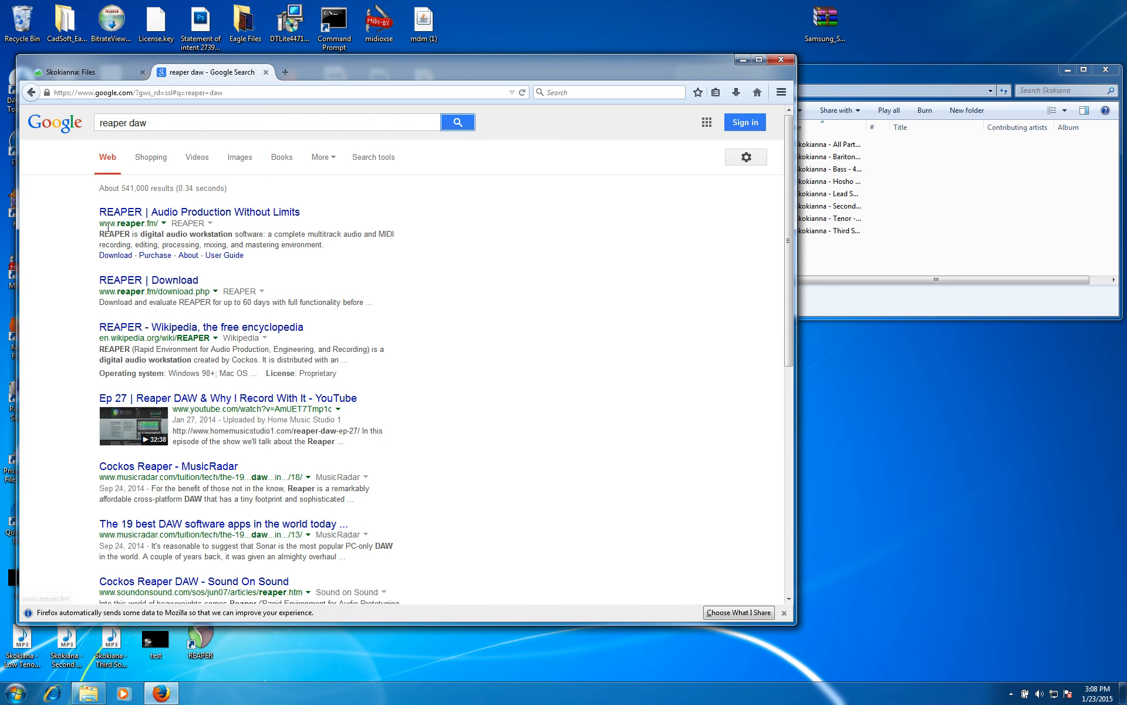
Step: Open the official REAPER website from the search results and look over its home page
{"action": "left_click", "coordinate": [152, 215]}
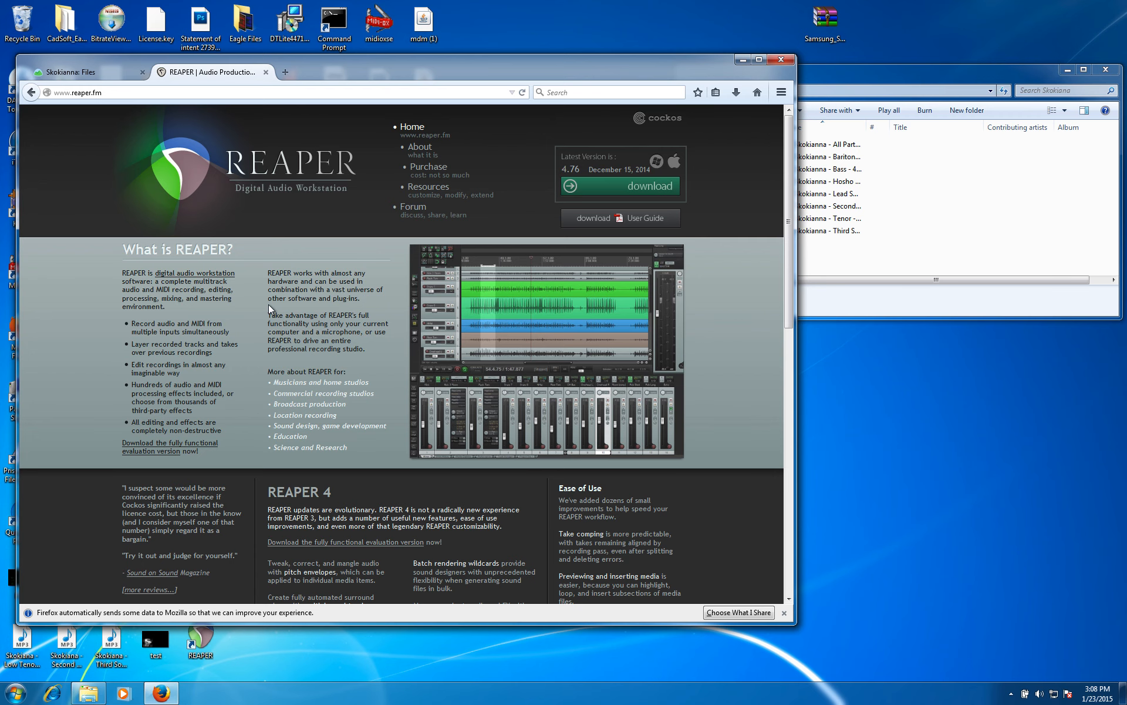
{"action": "scroll", "coordinate": [268, 304], "scroll_direction": "down", "scroll_amount": 2}
{"action": "scroll", "coordinate": [268, 304], "scroll_direction": "down", "scroll_amount": 4}
{"action": "scroll", "coordinate": [269, 304], "scroll_direction": "up", "scroll_amount": 5}
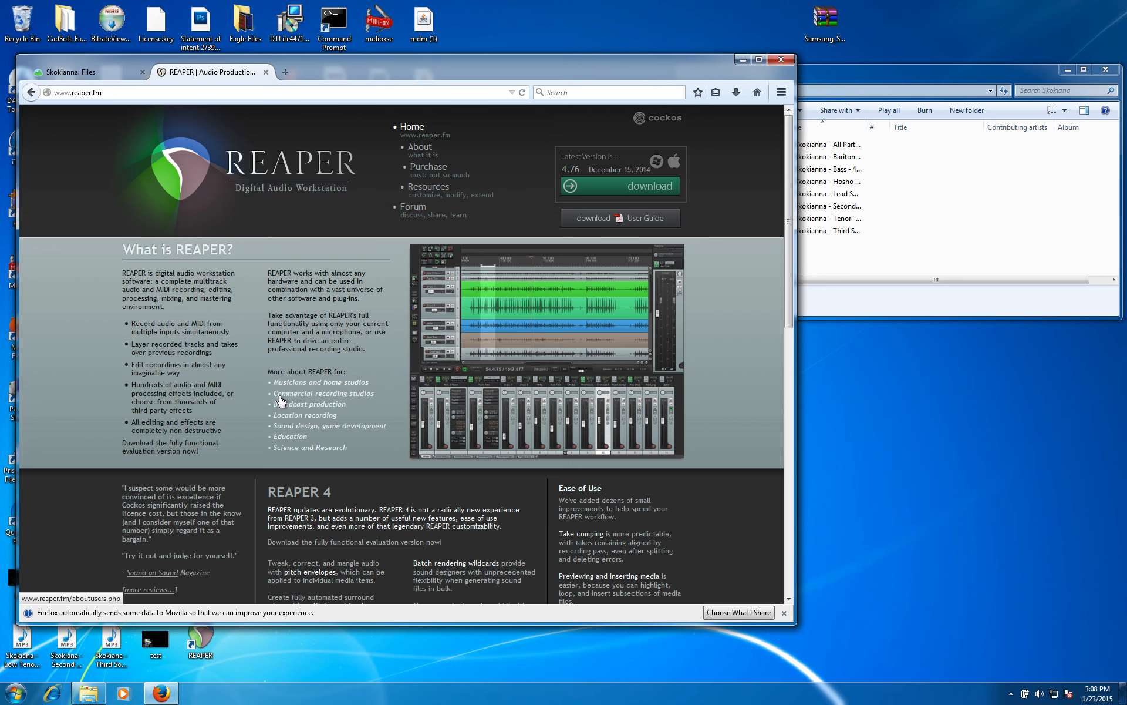
{"action": "scroll", "coordinate": [279, 401], "scroll_direction": "down", "scroll_amount": 2}
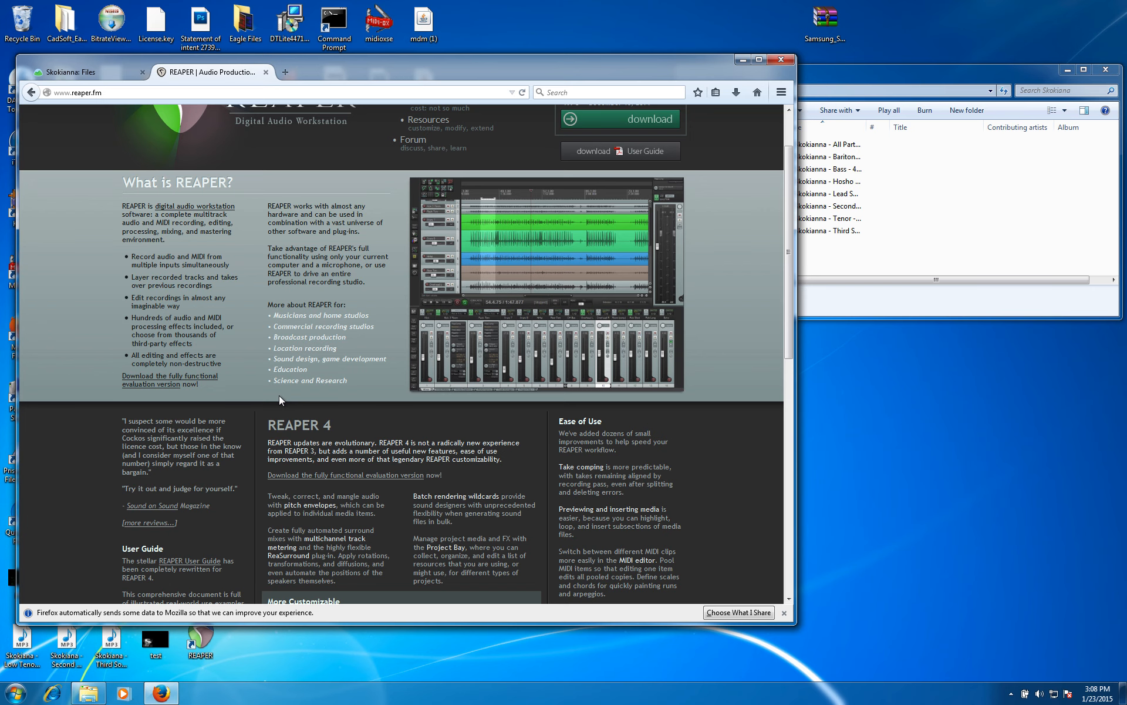
{"action": "scroll", "coordinate": [280, 396], "scroll_direction": "up", "scroll_amount": 2}
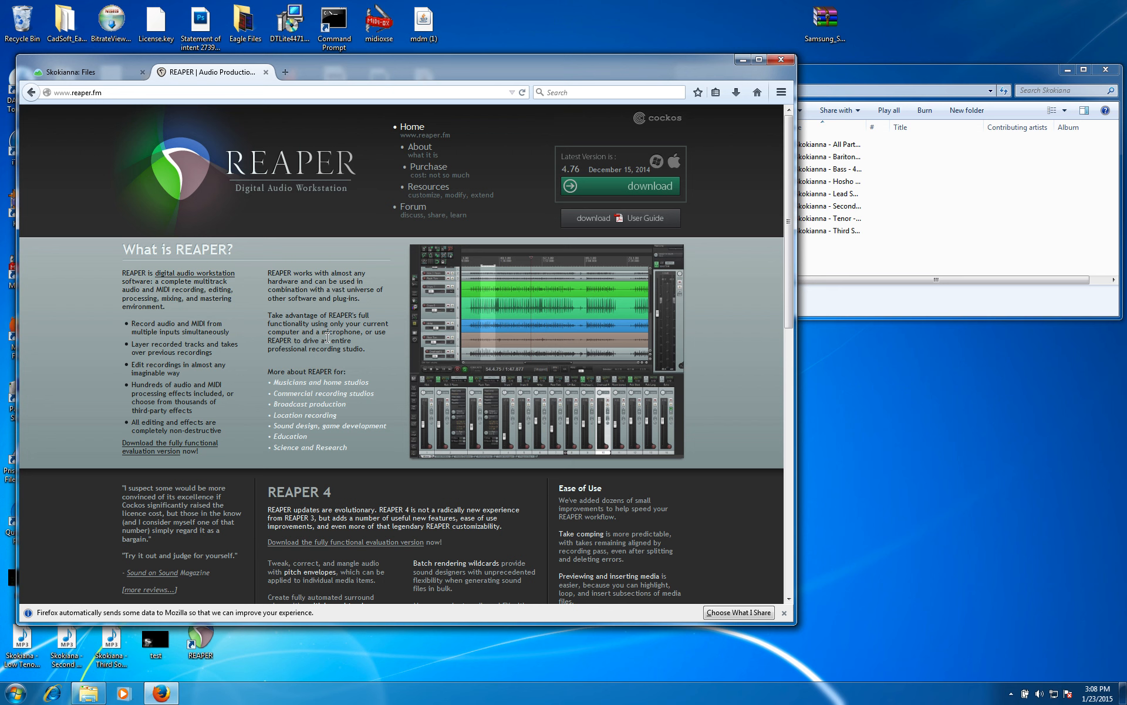
Step: Open REAPER's download page and look over the Windows and OS X installers offered
{"action": "left_click", "coordinate": [642, 186]}
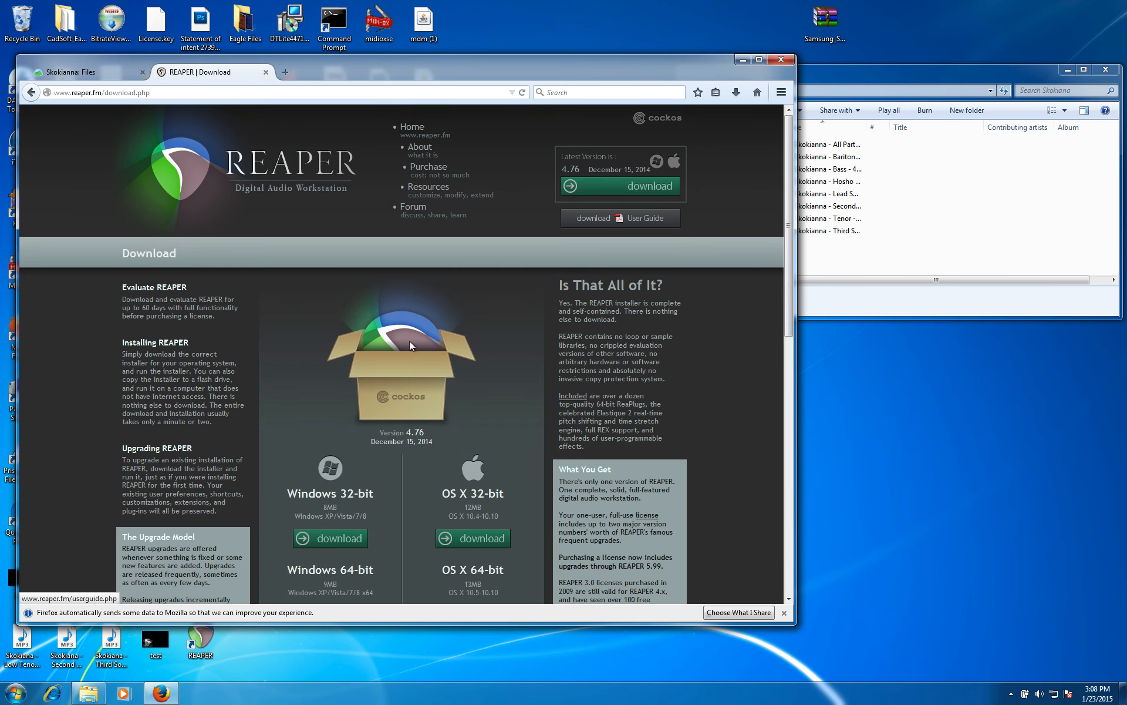
{"action": "scroll", "coordinate": [353, 375], "scroll_direction": "down", "scroll_amount": 5}
{"action": "scroll", "coordinate": [328, 305], "scroll_direction": "up", "scroll_amount": 3}
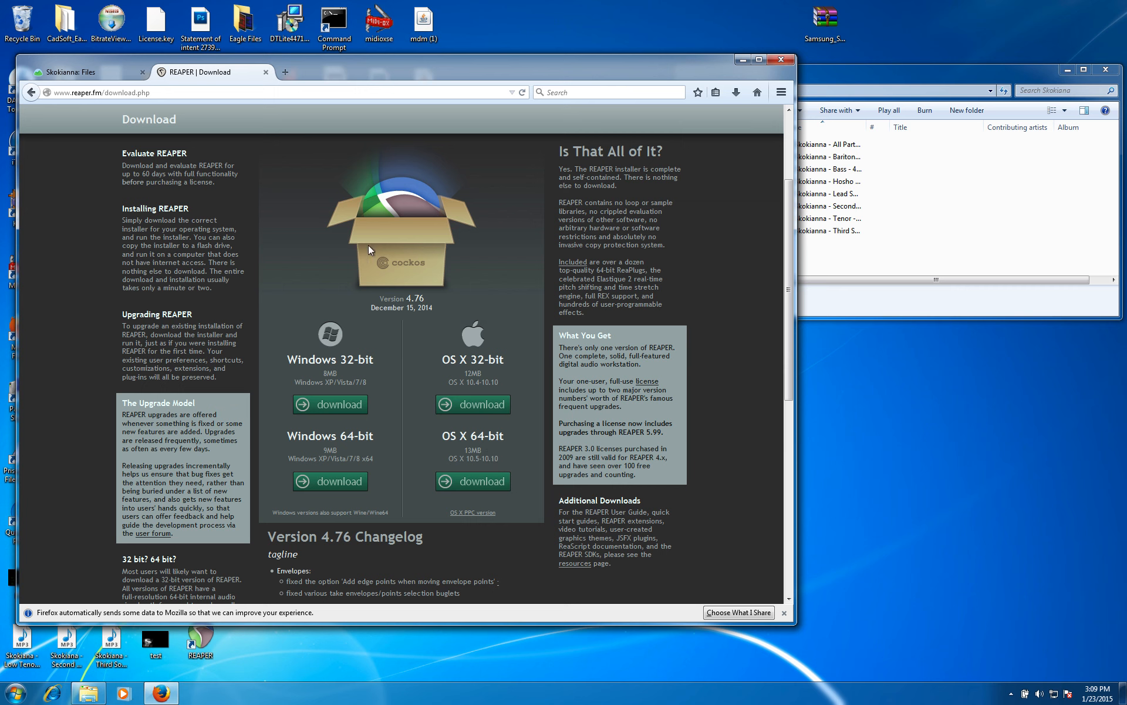
Step: Close the browser with both of its tabs and launch REAPER from the desktop
{"action": "left_click", "coordinate": [781, 61]}
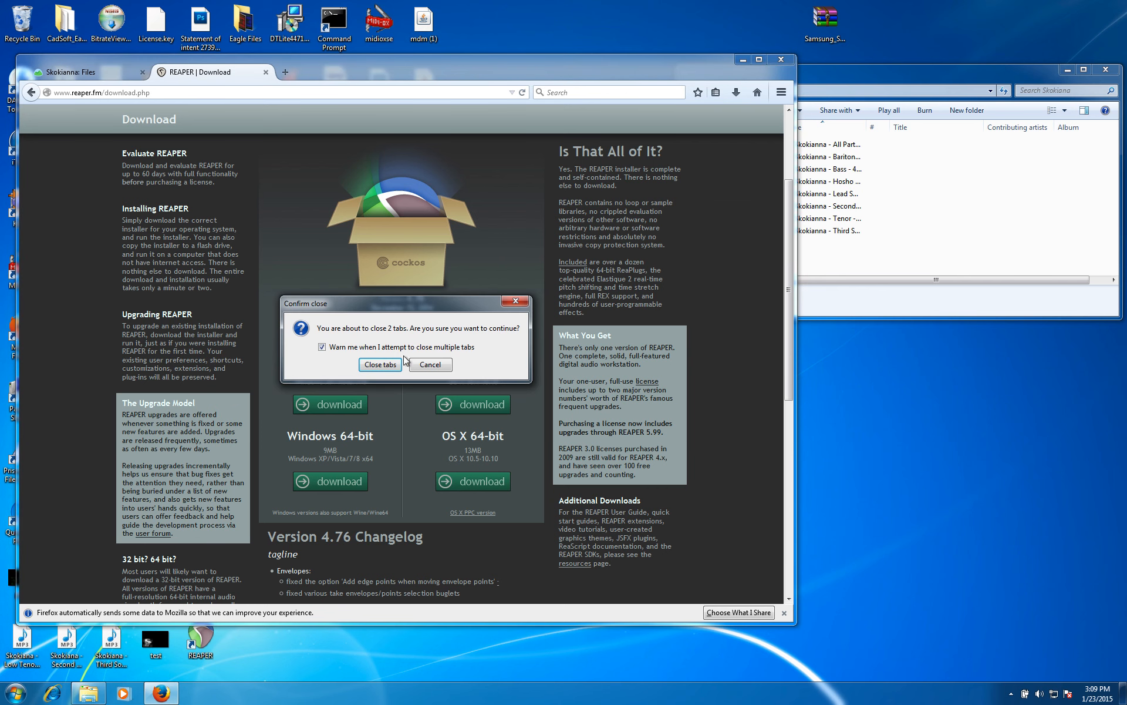
{"action": "left_click", "coordinate": [380, 364]}
{"action": "left_click", "coordinate": [484, 592]}
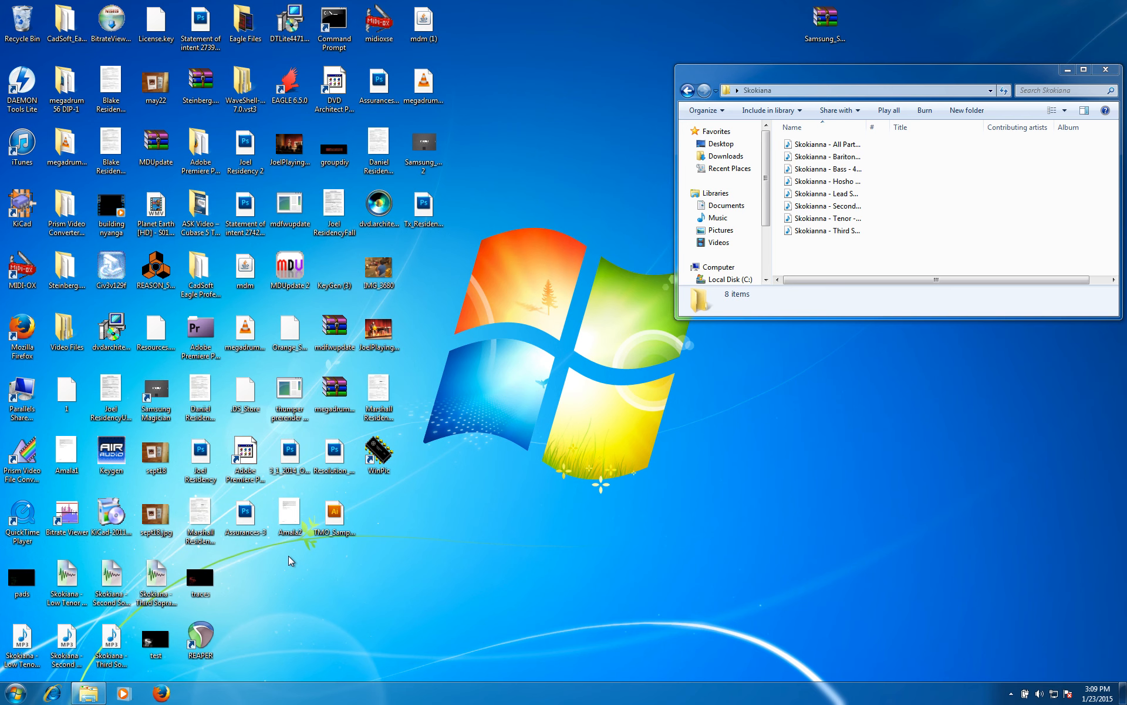
{"action": "left_click", "coordinate": [196, 642]}
{"action": "double_click", "coordinate": [197, 642]}
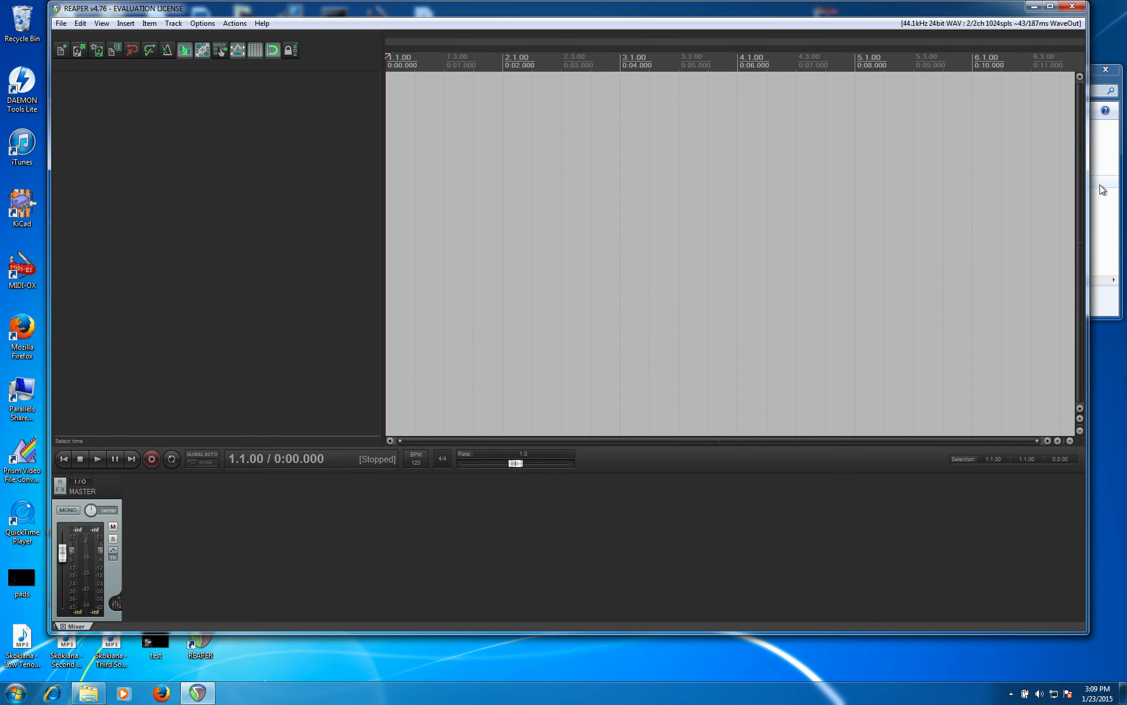
Step: Bring the Skokiana folder window in front of REAPER and widen its Name column to show the full file names
{"action": "left_click", "coordinate": [1112, 89]}
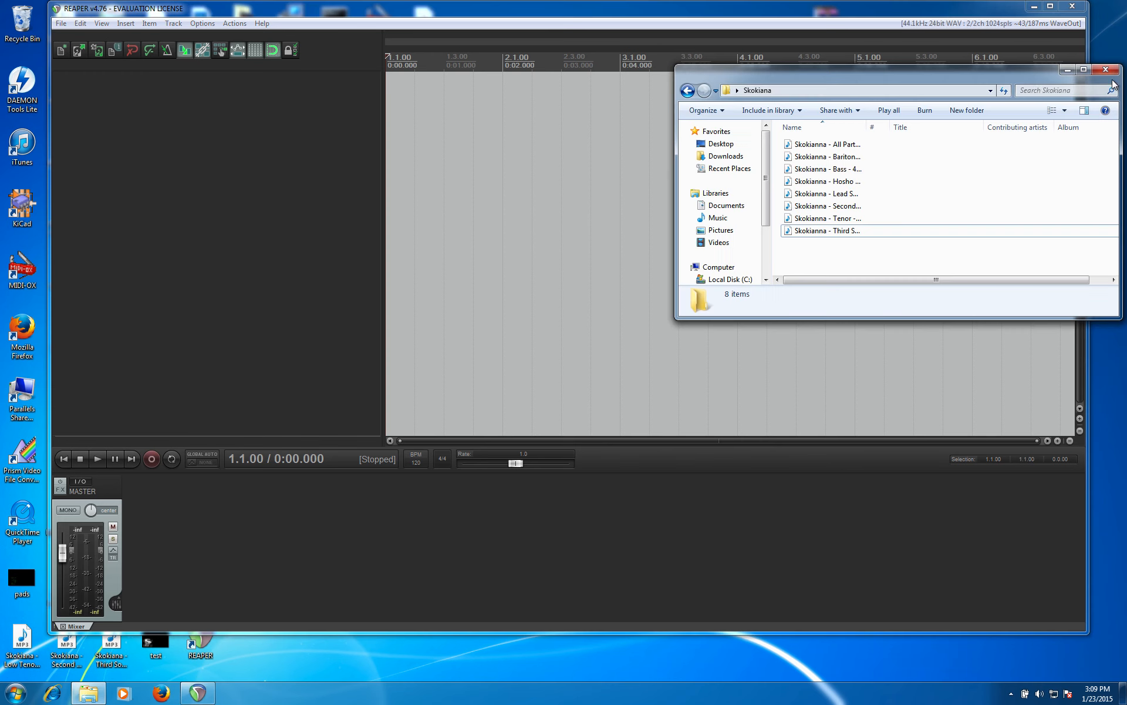
{"action": "left_click", "coordinate": [869, 124]}
{"action": "left_click_drag", "start_coordinate": [871, 127], "coordinate": [987, 131]}
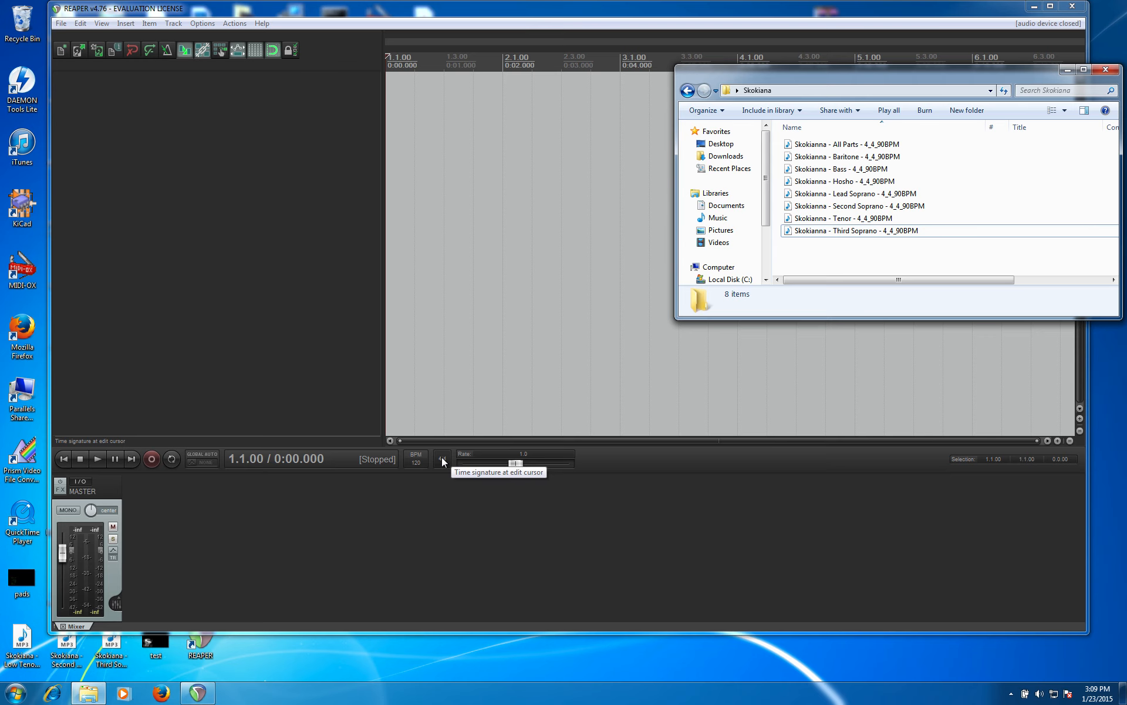
Step: Set the project tempo to 90 BPM
{"action": "left_click", "coordinate": [416, 463]}
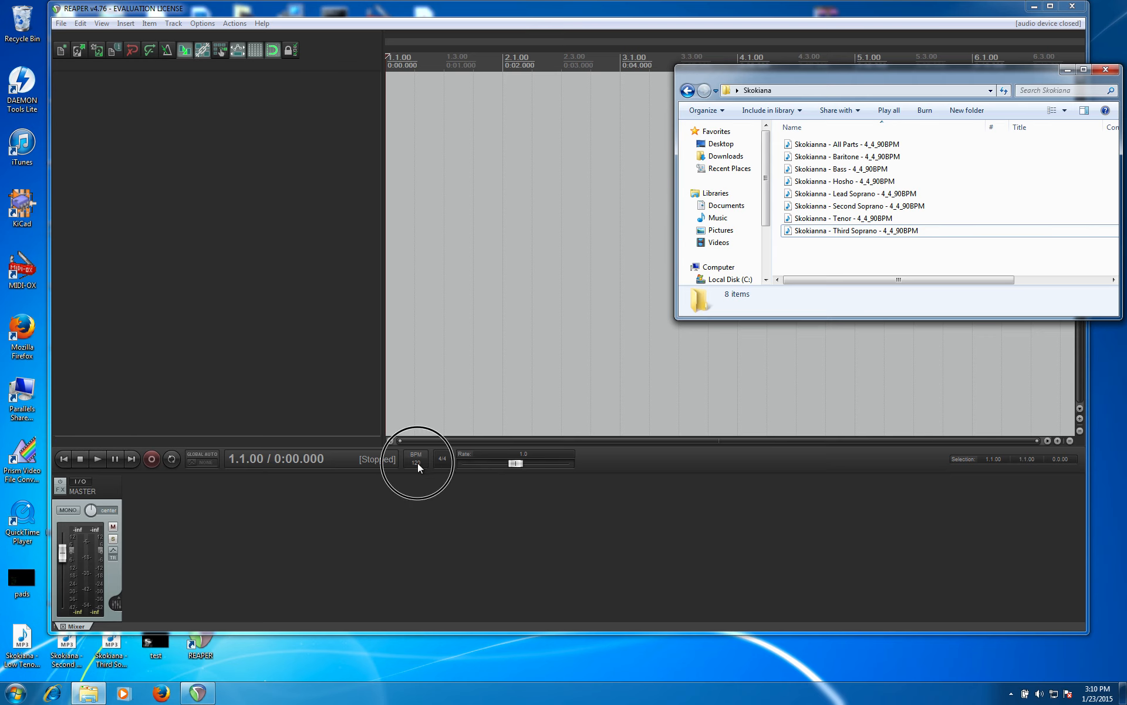
{"action": "type", "text": "90"}
{"action": "key", "text": "Return"}
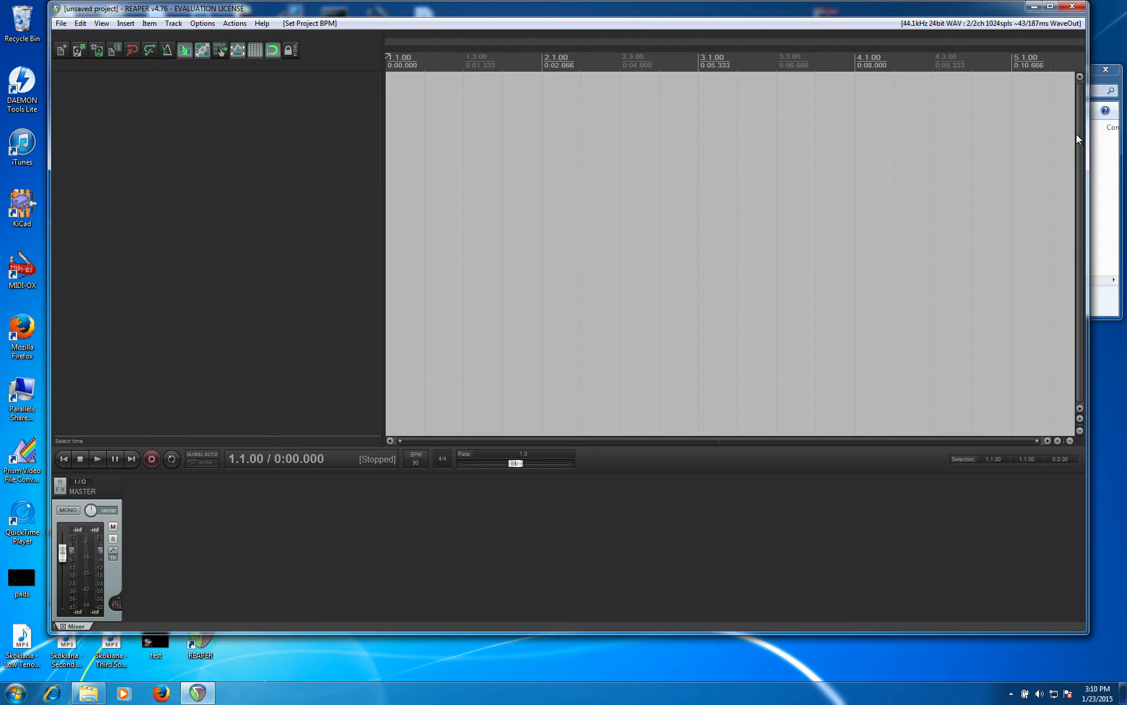
Step: Insert all eight Skokianna MP3s from the Skokiana folder at the project start on separate tracks, and maximize the REAPER window
{"action": "left_click", "coordinate": [1101, 84]}
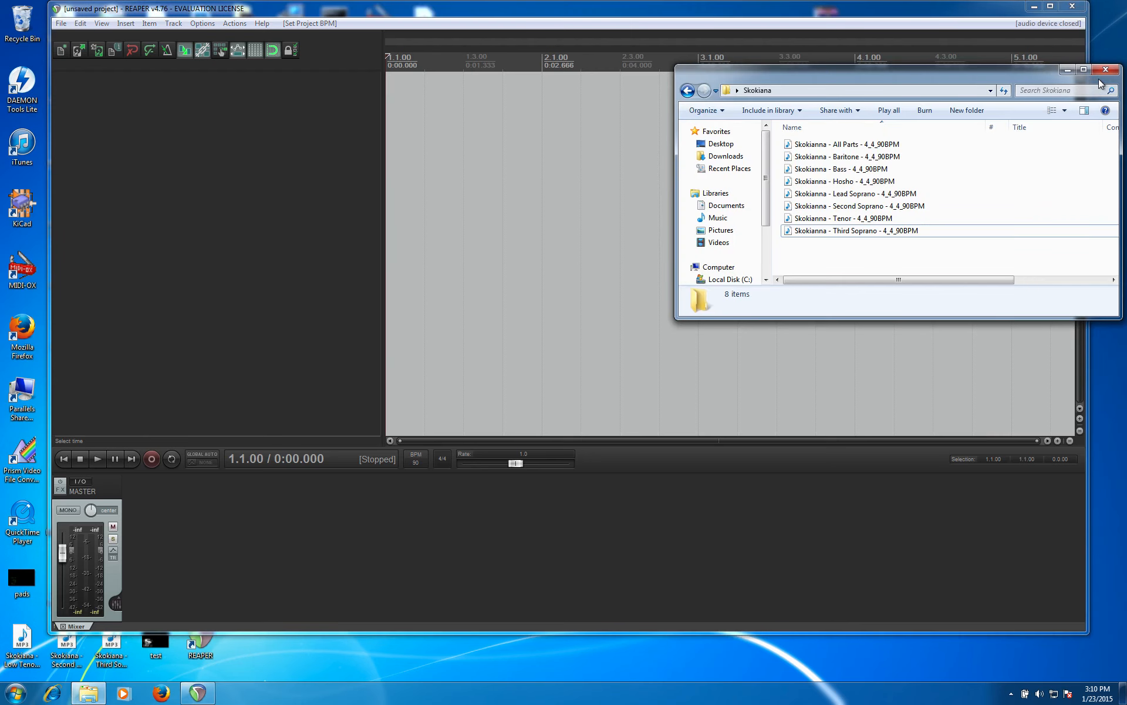
{"action": "left_click", "coordinate": [813, 145]}
{"action": "left_click", "coordinate": [811, 230], "text": "shift"}
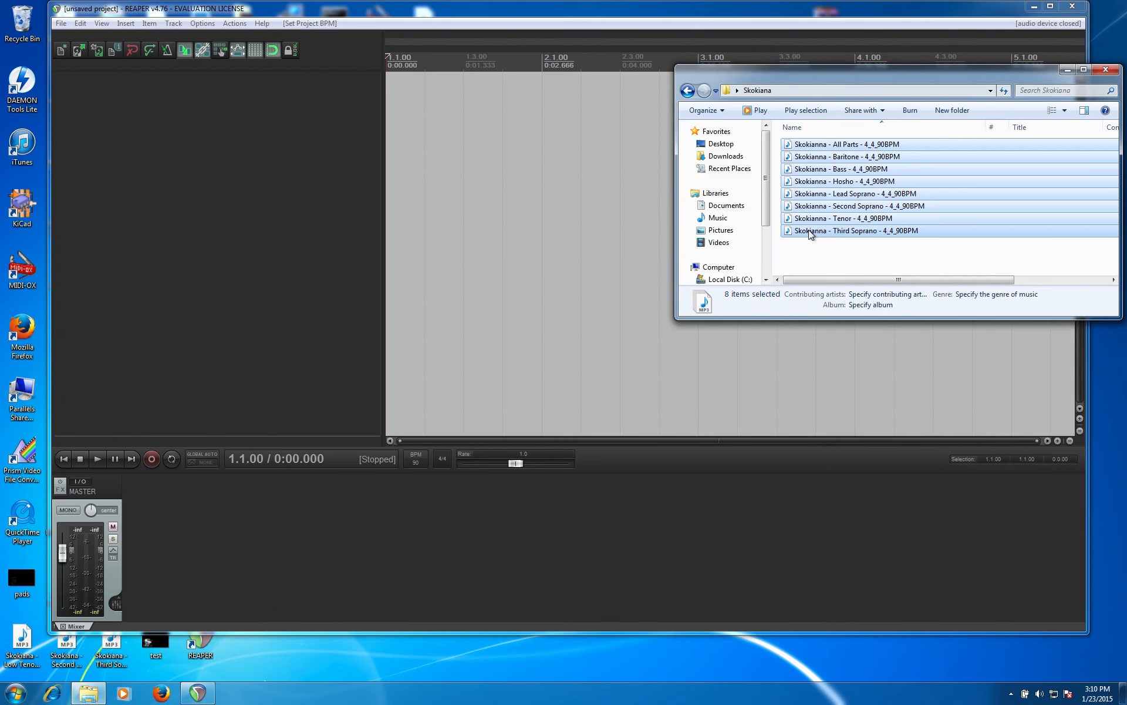
{"action": "left_click_drag", "start_coordinate": [818, 148], "coordinate": [396, 95]}
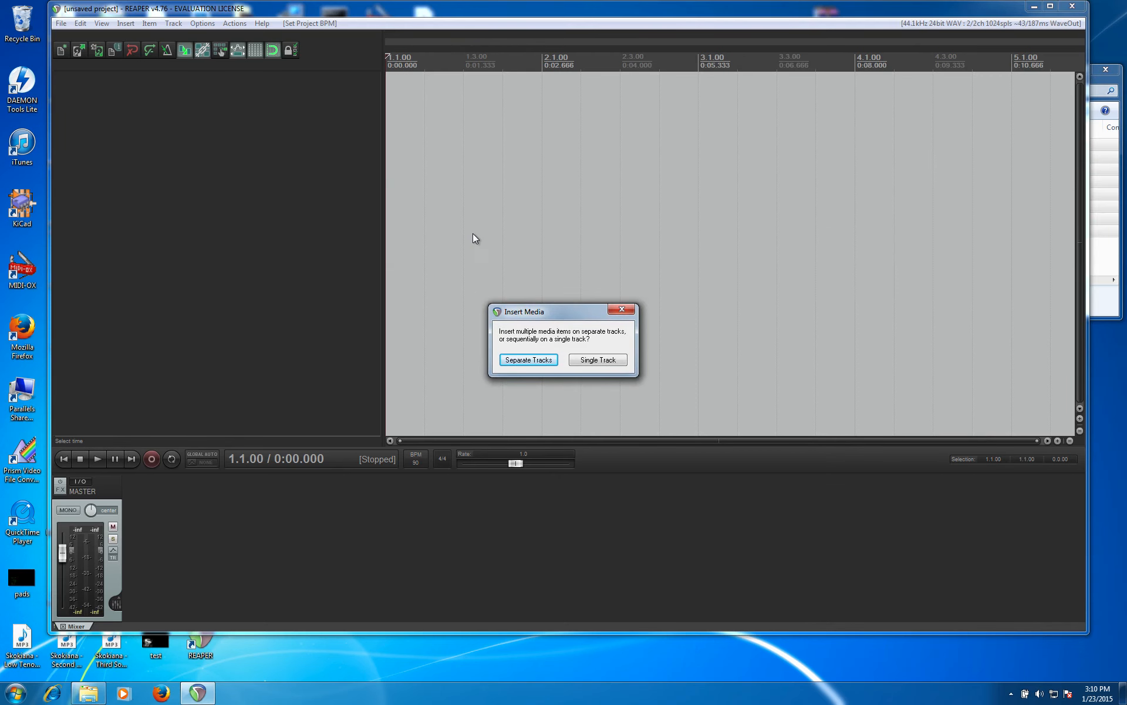
{"action": "left_click", "coordinate": [519, 361]}
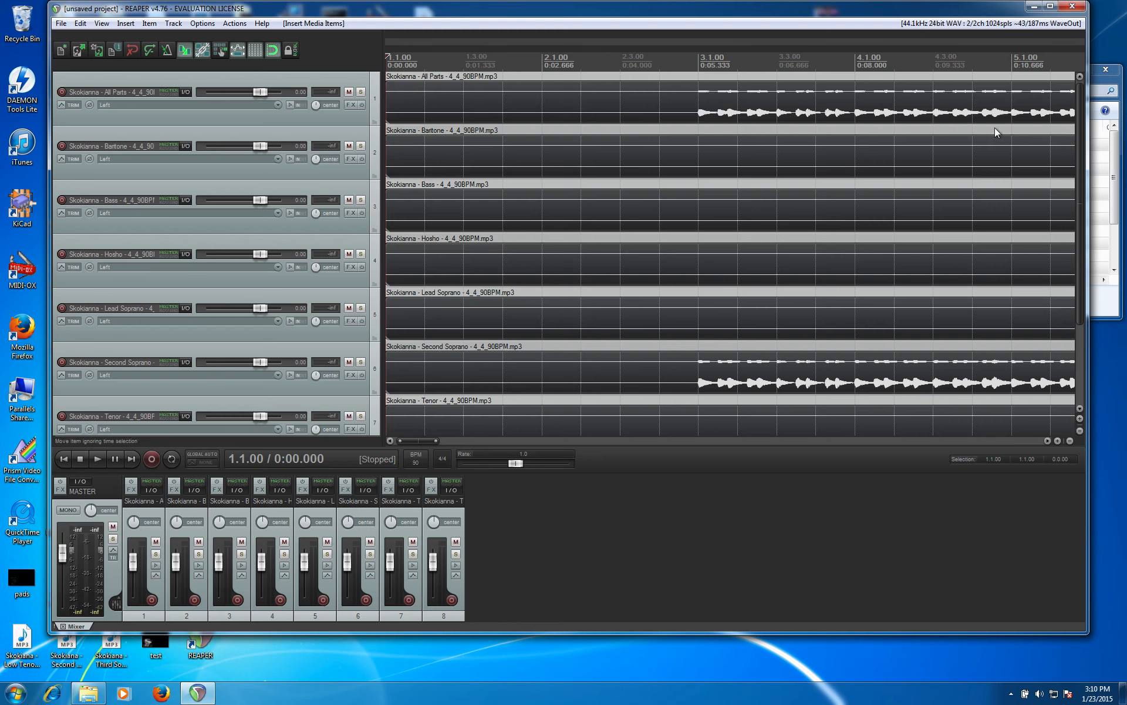
{"action": "left_click", "coordinate": [1050, 7]}
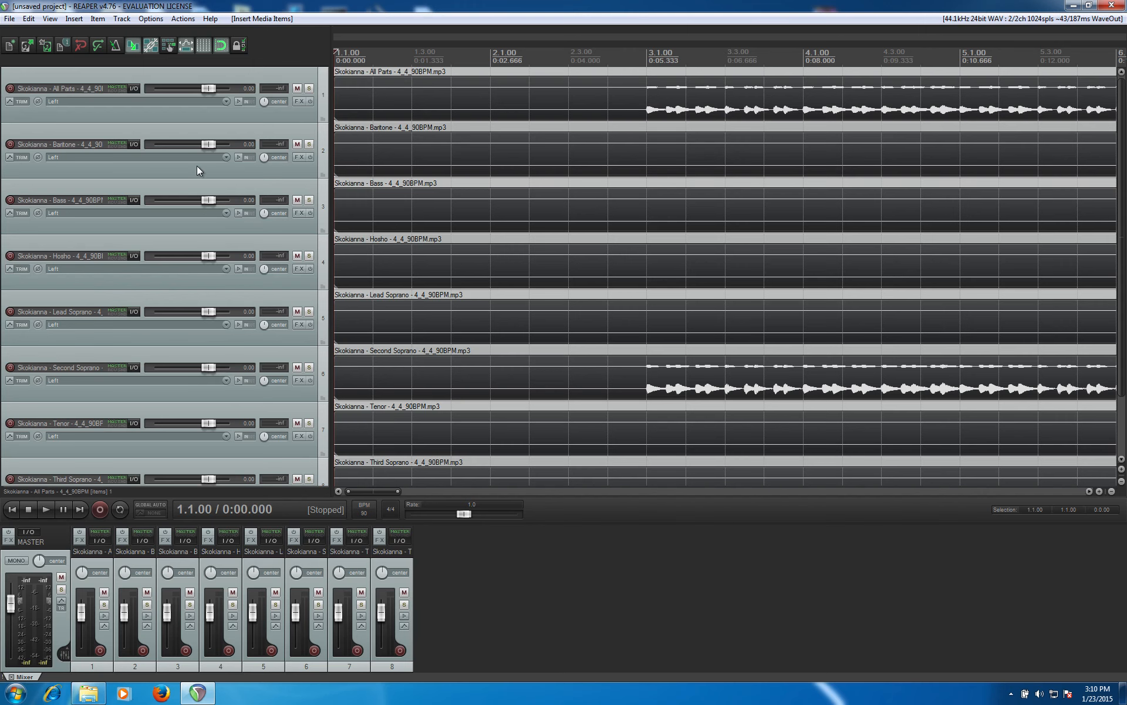
Step: Select the All Parts, Baritone, Bass and Hosho items in turn to inspect each part's track, finishing on the All Parts track
{"action": "left_click", "coordinate": [304, 120]}
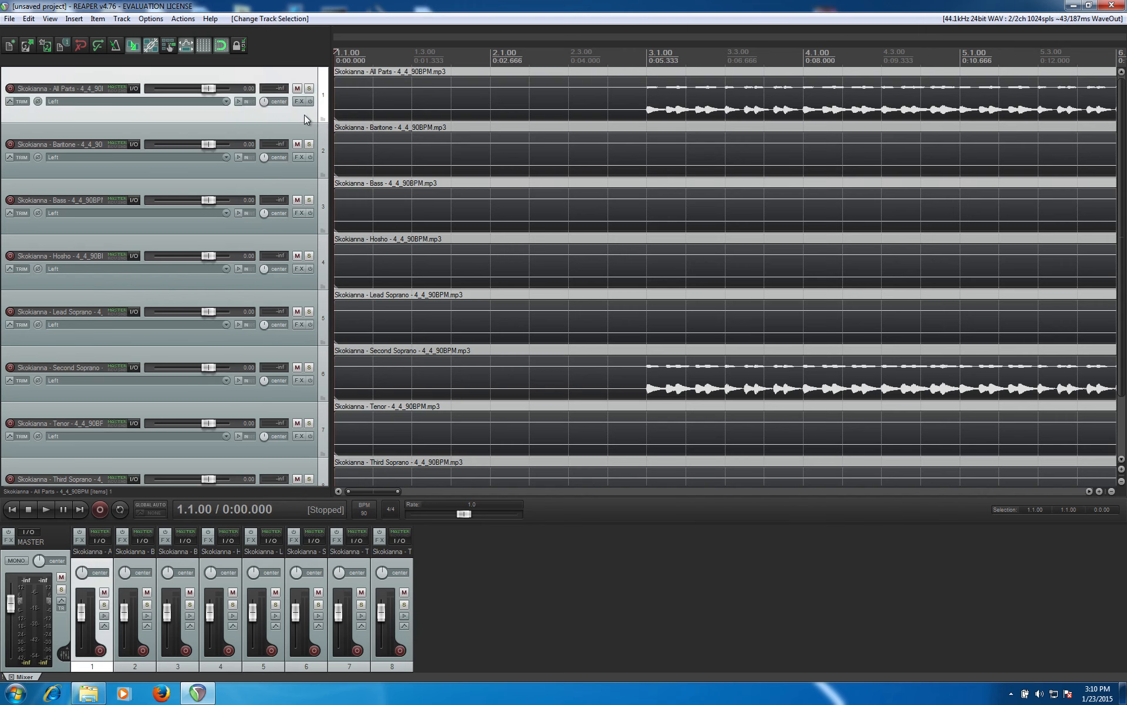
{"action": "left_click", "coordinate": [390, 116]}
{"action": "left_click", "coordinate": [379, 156]}
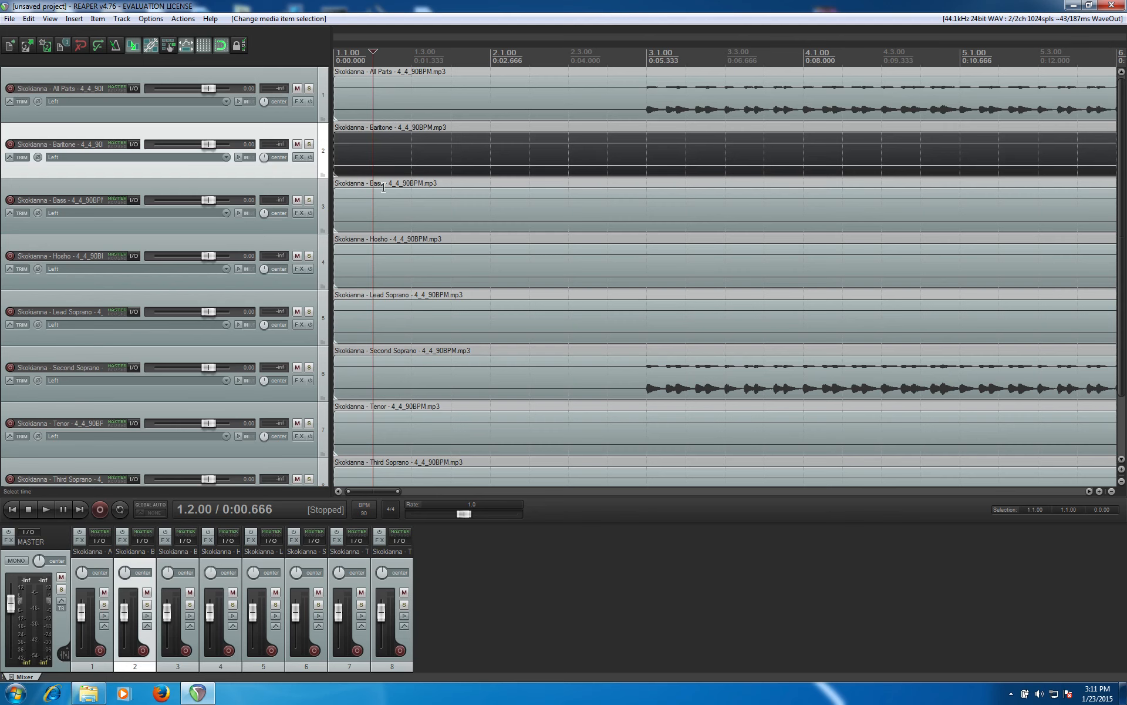
{"action": "left_click", "coordinate": [382, 206]}
{"action": "left_click", "coordinate": [380, 263]}
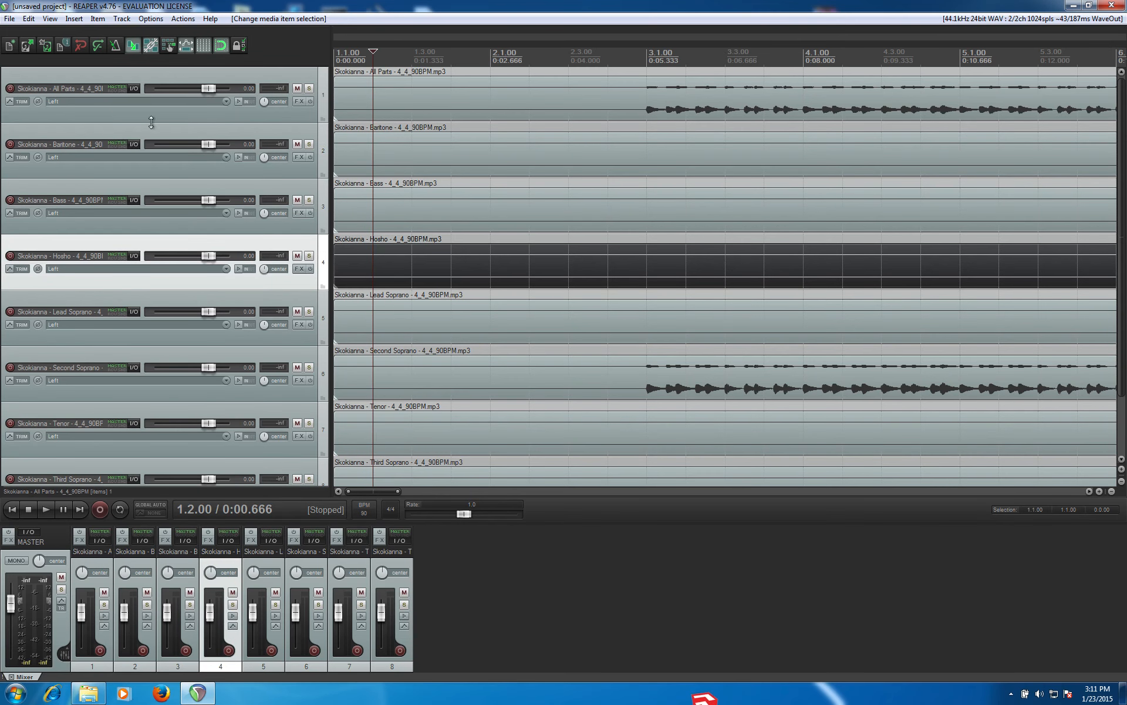
{"action": "left_click", "coordinate": [69, 89]}
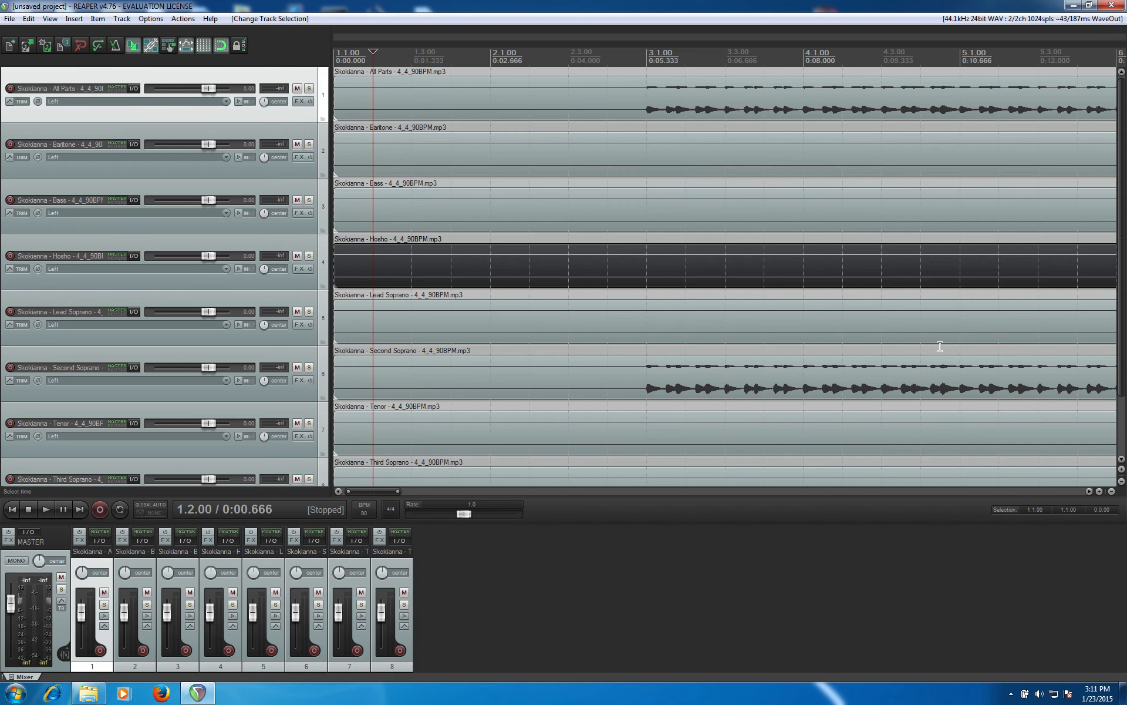
Step: Zoom the arrangement out horizontally and vertically to view all eight parts at full length, and clear the track selection
{"action": "left_click", "coordinate": [1111, 492]}
{"action": "left_click", "coordinate": [1112, 491]}
{"action": "left_click", "coordinate": [1112, 492]}
{"action": "left_click", "coordinate": [1112, 491]}
{"action": "left_click", "coordinate": [1111, 491]}
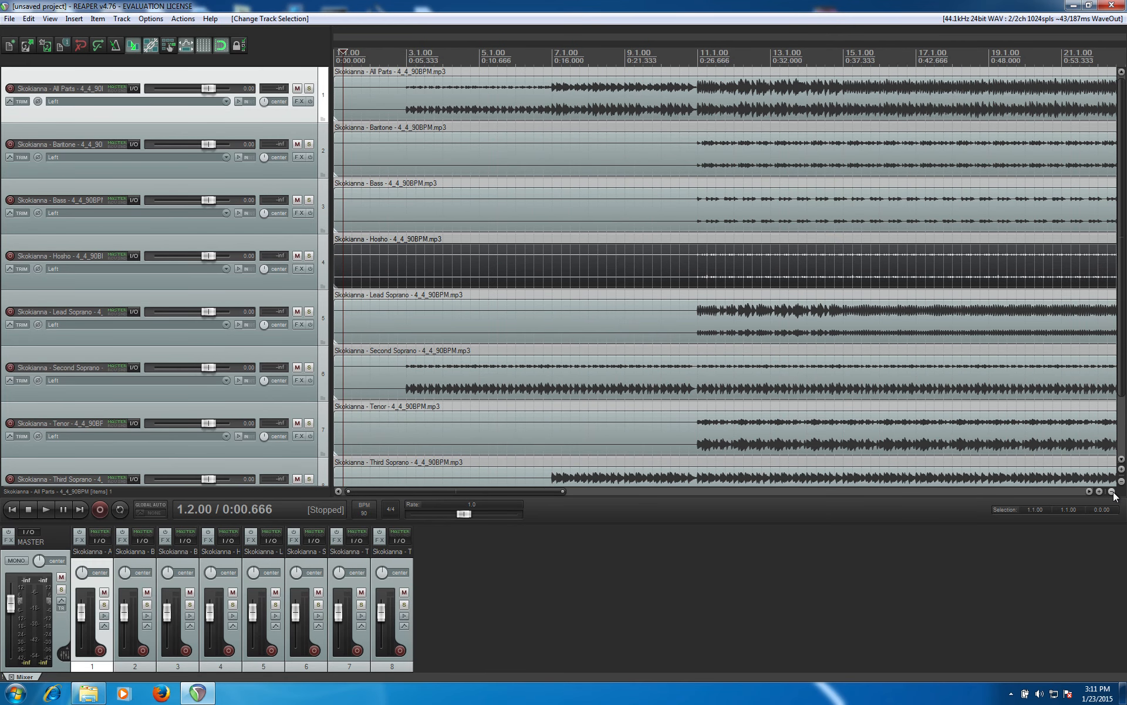
{"action": "left_click", "coordinate": [1111, 491]}
{"action": "left_click", "coordinate": [1112, 492]}
{"action": "left_click", "coordinate": [1111, 492]}
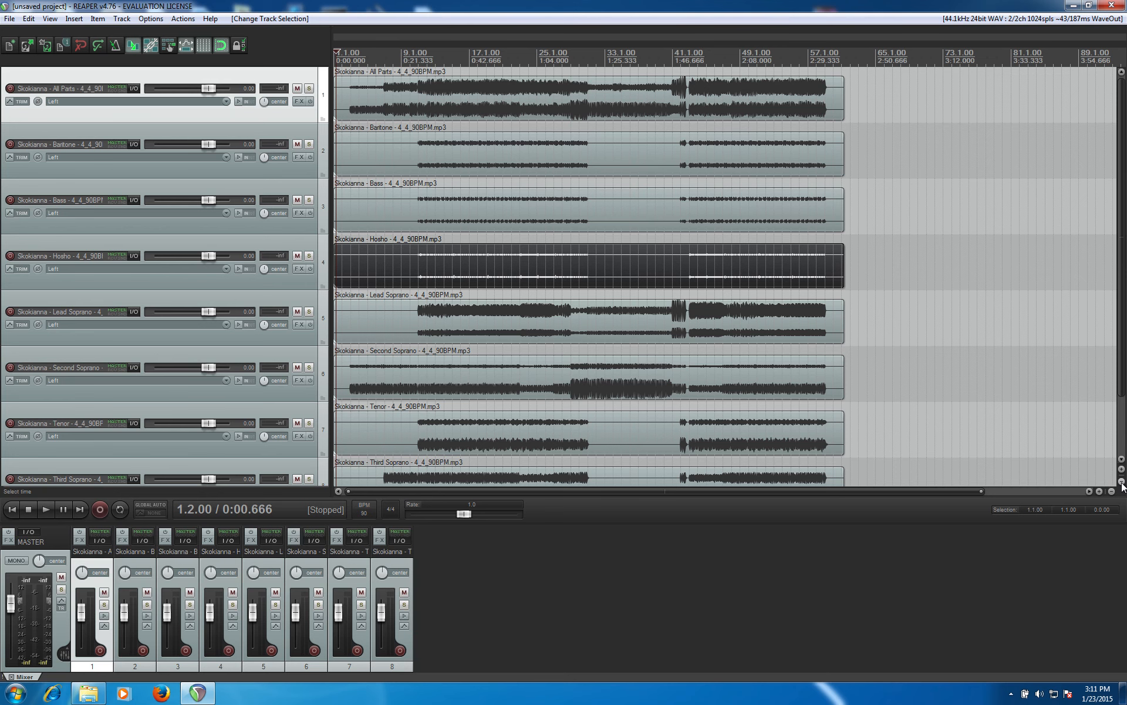
{"action": "left_click", "coordinate": [1122, 481]}
{"action": "left_click", "coordinate": [1121, 481]}
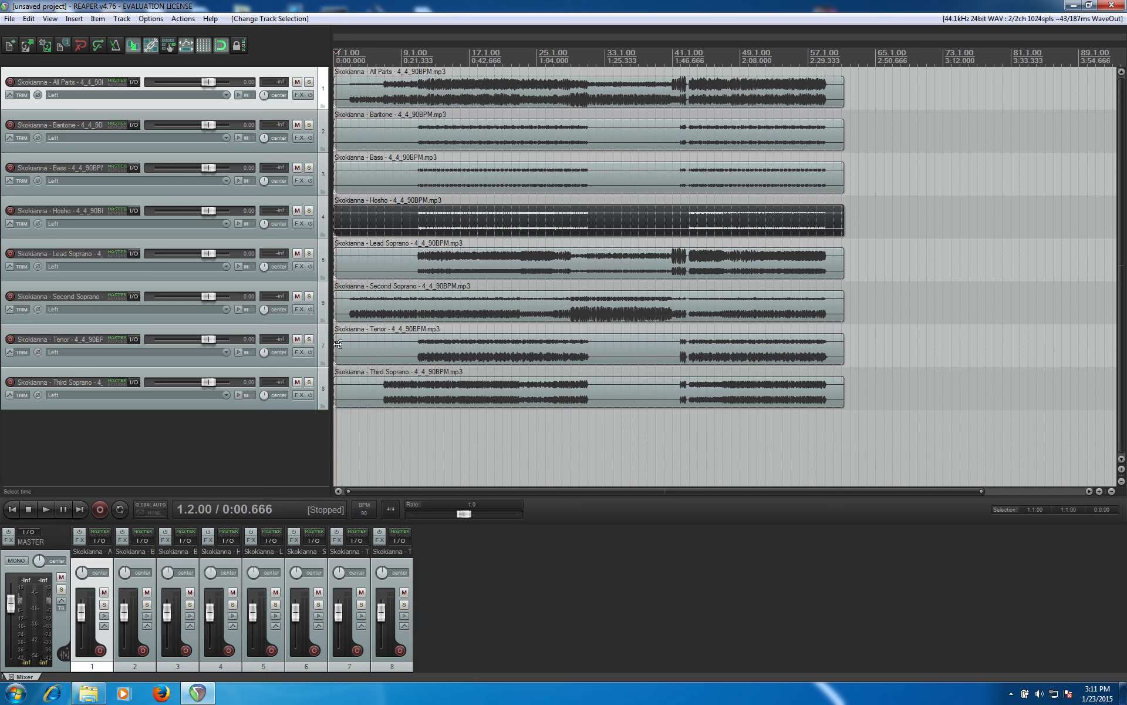
{"action": "left_click", "coordinate": [305, 448]}
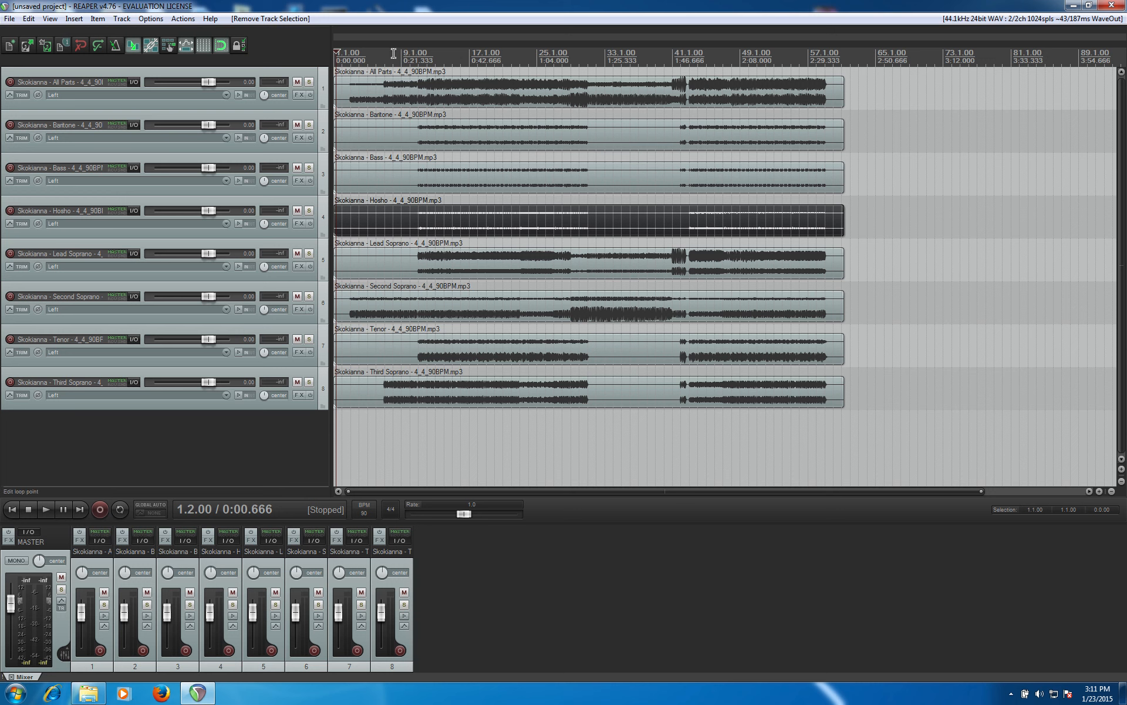
Step: Play all the parts together from bar 8 while lowering the system volume, and stop playback and mute the system sound
{"action": "left_click", "coordinate": [397, 59]}
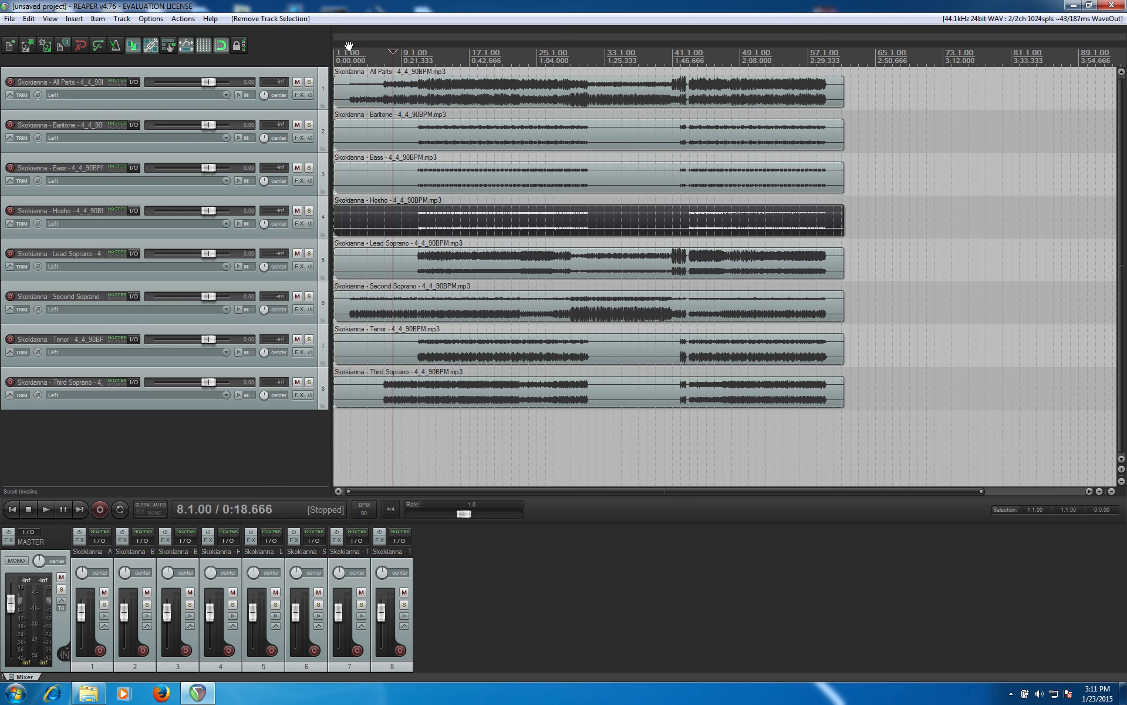
{"action": "key", "text": "space"}
{"action": "key", "text": "XF86AudioRaiseVolume"}
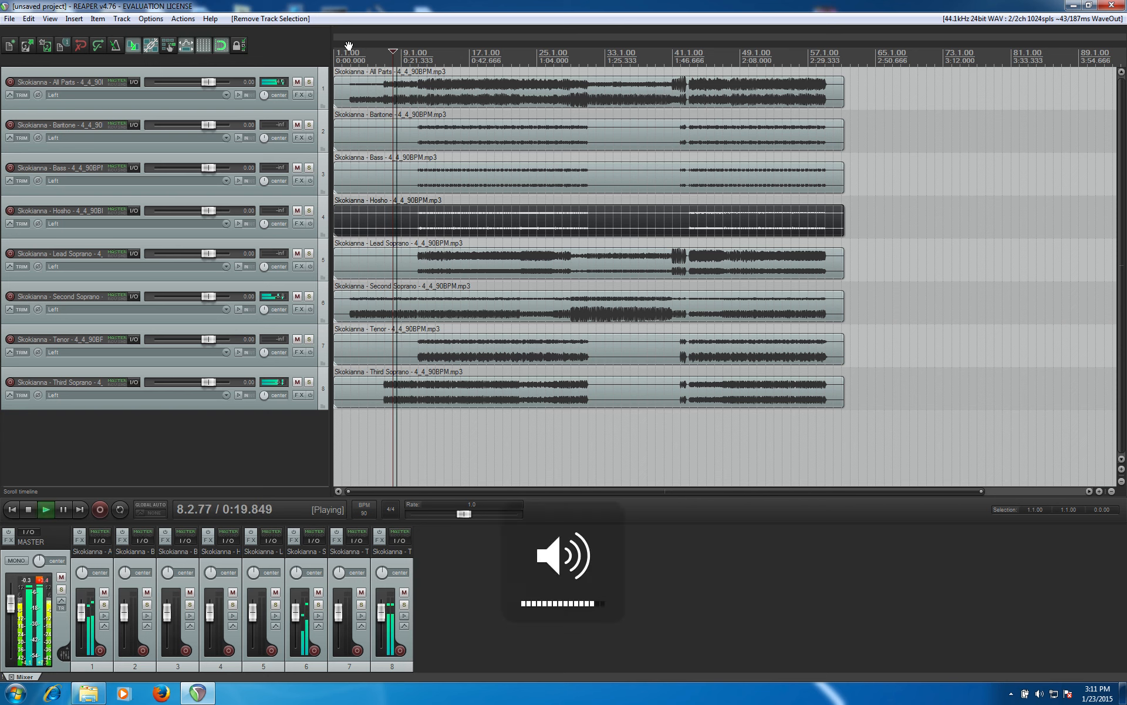
{"action": "key", "text": "XF86AudioLowerVolume"}
{"action": "key", "text": "XF86AudioLowerVolume"}
{"action": "key", "text": "XF86AudioLowerVolume"}
{"action": "key", "text": "XF86AudioLowerVolume"}
{"action": "key", "text": "XF86AudioLowerVolume"}
{"action": "key", "text": "XF86AudioLowerVolume"}
{"action": "key", "text": "XF86AudioLowerVolume"}
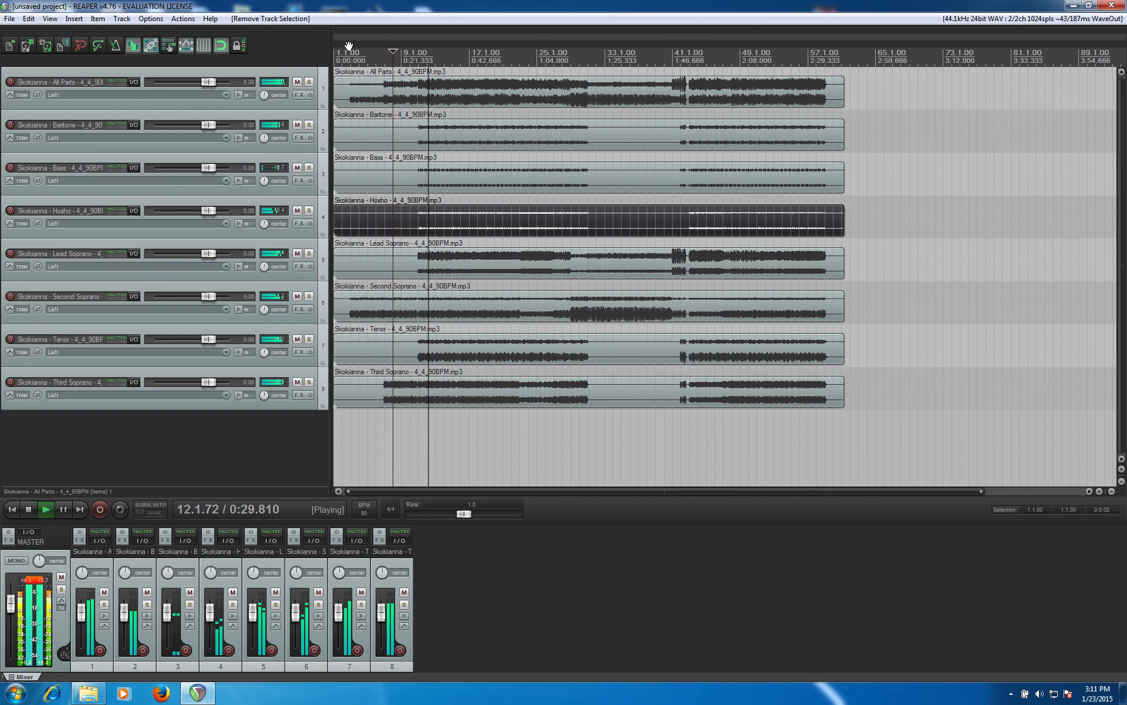
{"action": "key", "text": "space"}
{"action": "key", "text": "XF86AudioMute"}
{"action": "key", "text": "XF86AudioMute"}
{"action": "key", "text": "XF86AudioMute"}
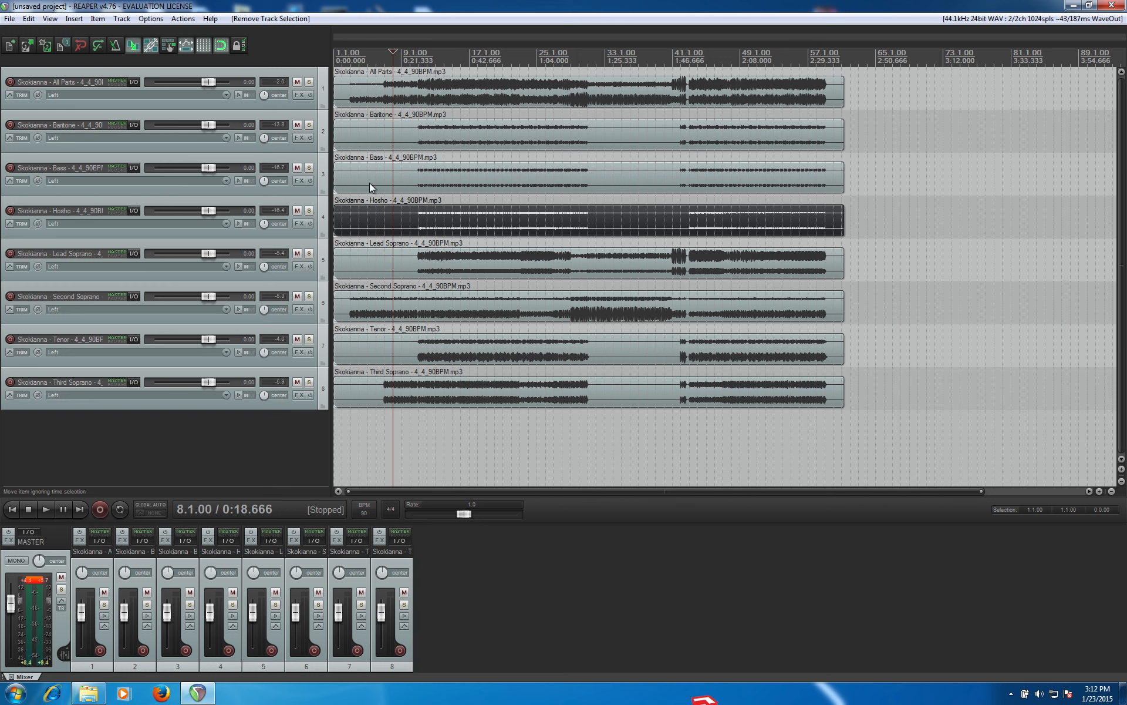
Step: Mute the All Parts, Baritone, Hosho and Tenor tracks
{"action": "left_click", "coordinate": [298, 82]}
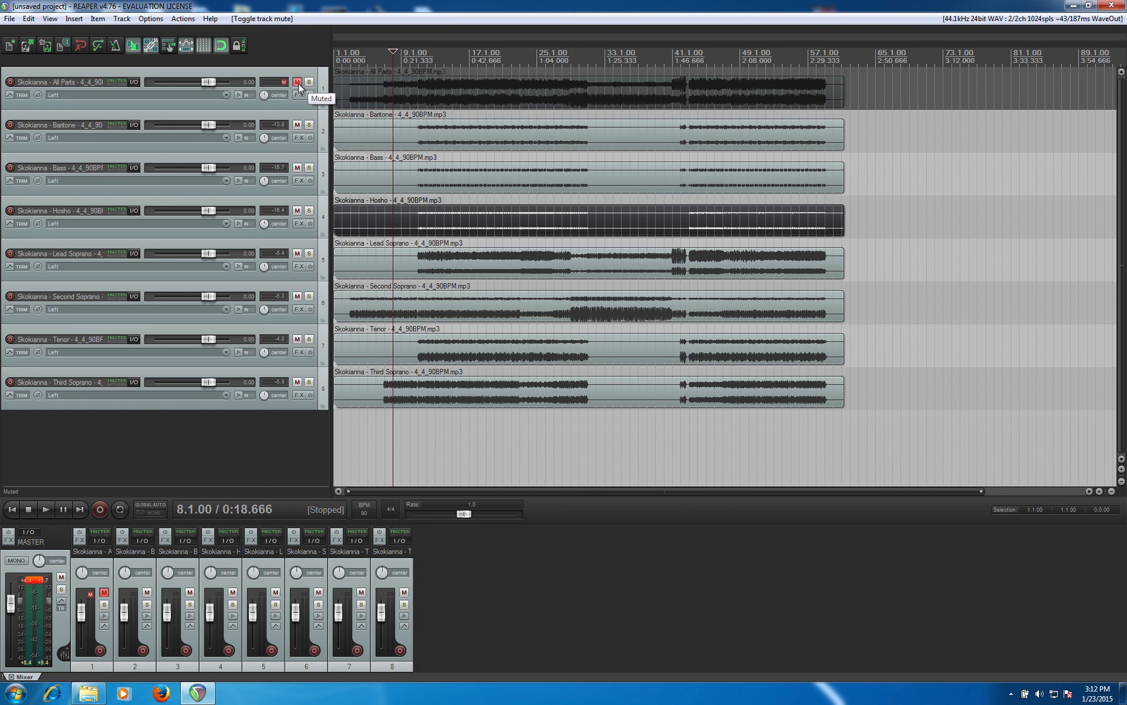
{"action": "left_click", "coordinate": [298, 125]}
{"action": "left_click", "coordinate": [298, 210]}
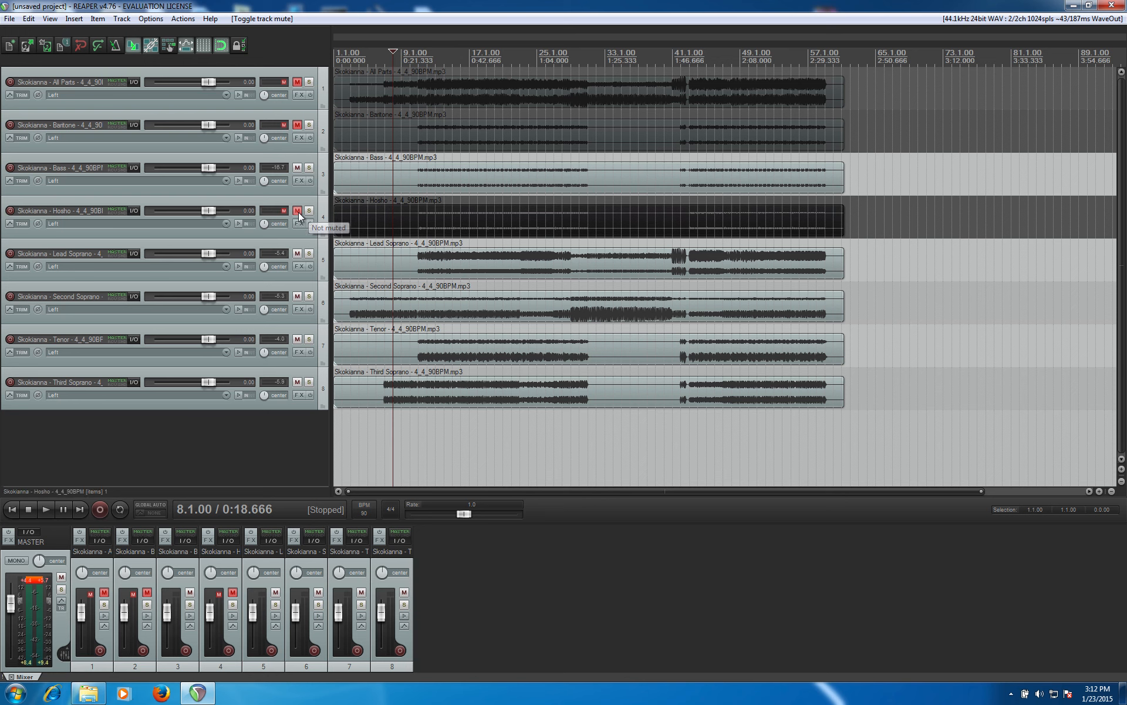
{"action": "left_click", "coordinate": [297, 339]}
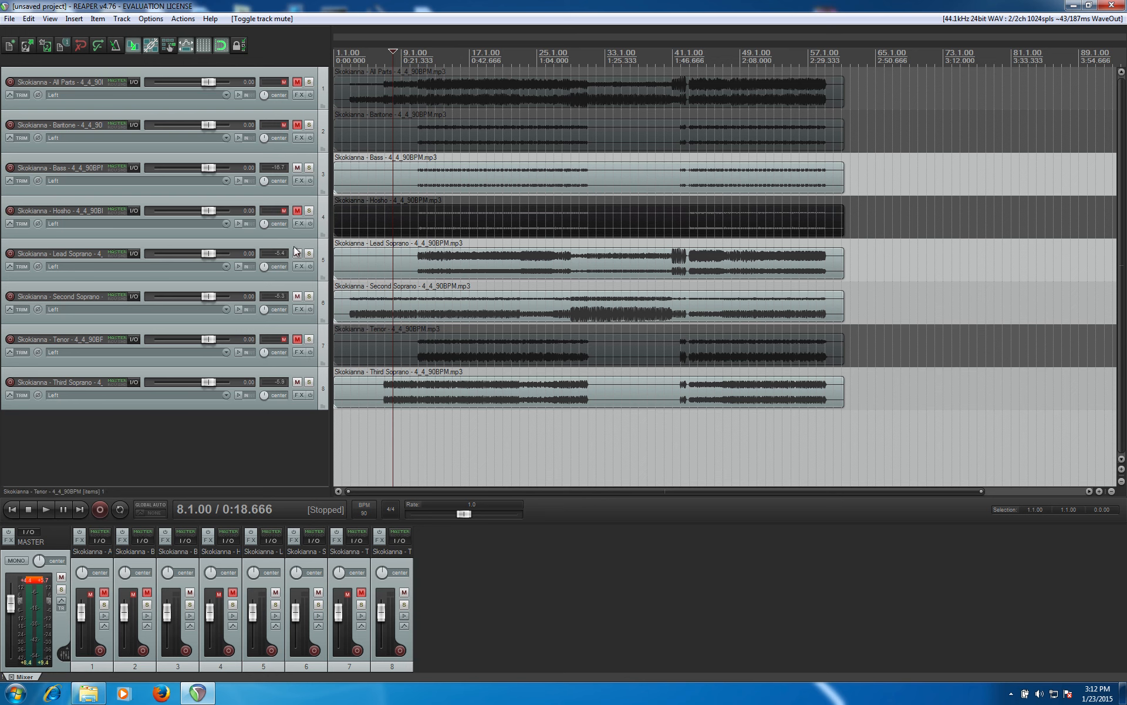
Step: Unmute the Tenor, Hosho, Baritone and All Parts tracks
{"action": "left_click", "coordinate": [298, 339]}
{"action": "left_click", "coordinate": [298, 211]}
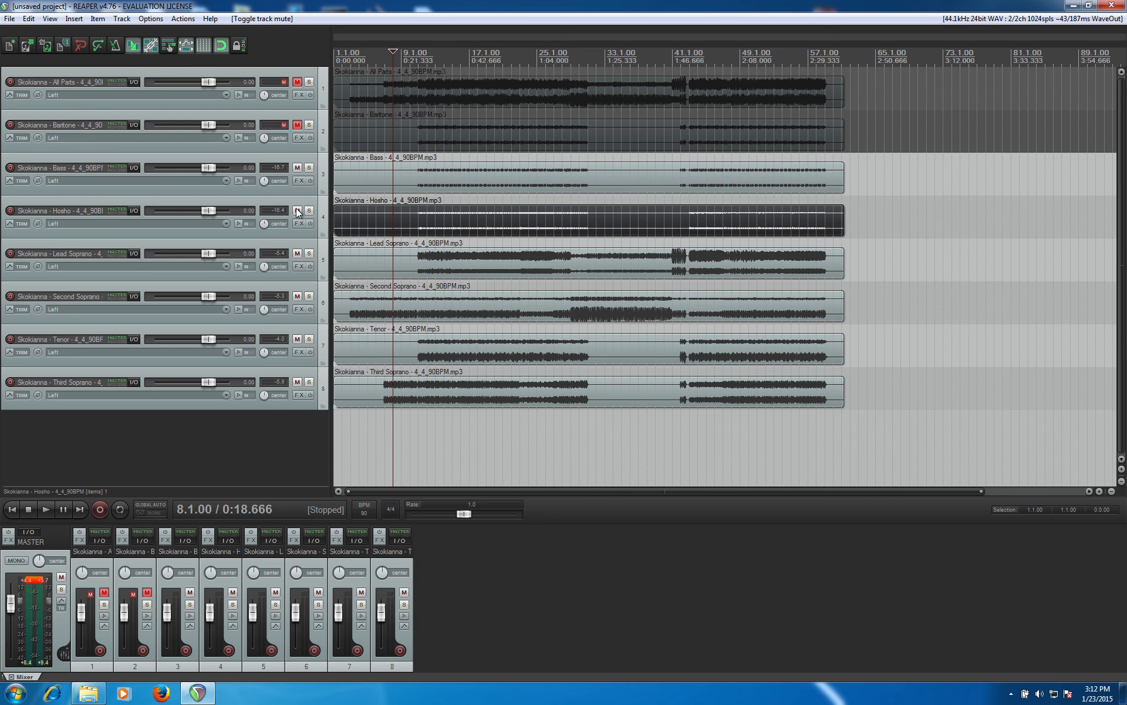
{"action": "left_click", "coordinate": [298, 124]}
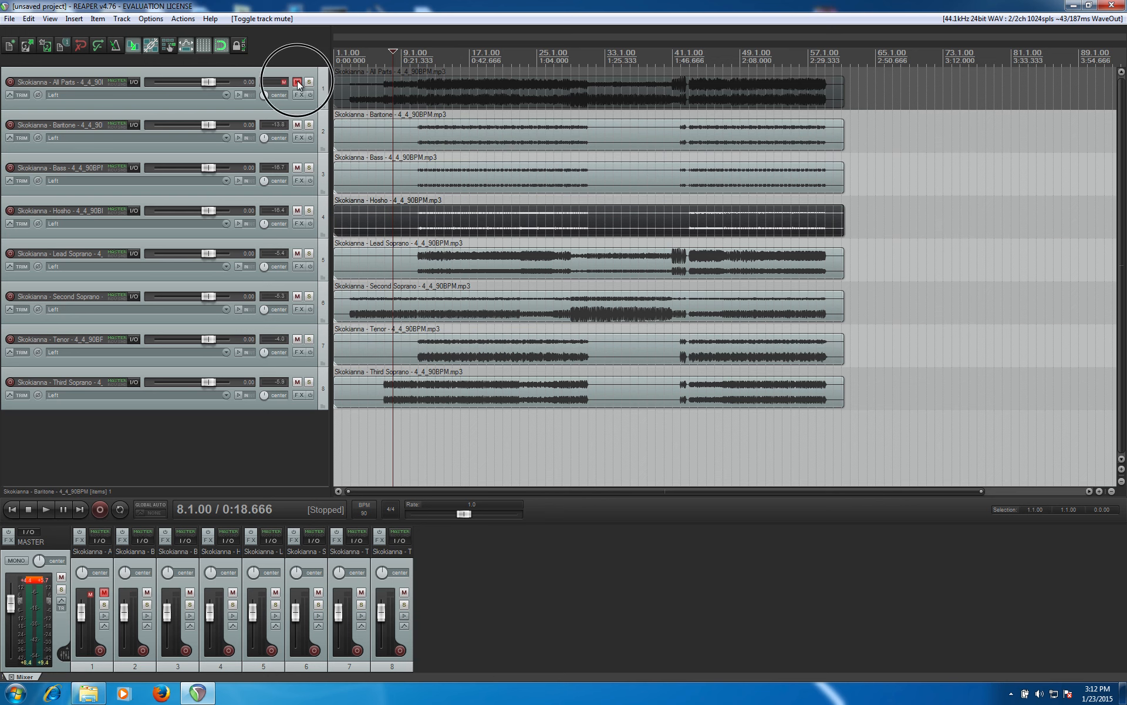
{"action": "left_click", "coordinate": [297, 81]}
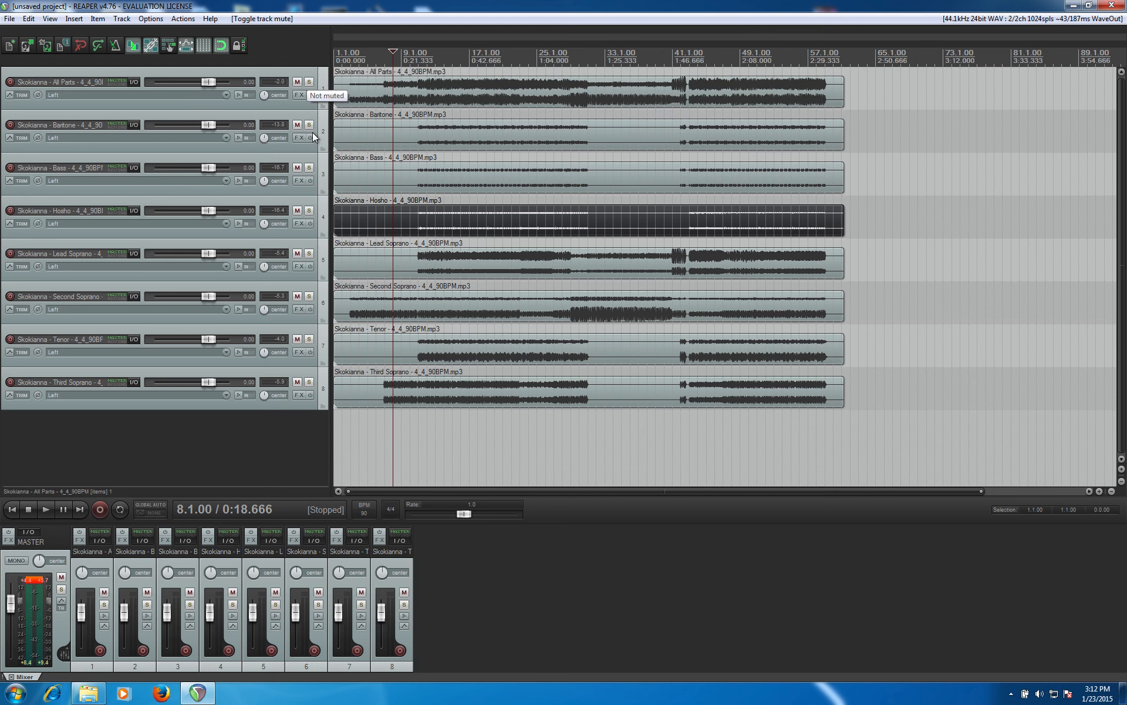
Step: Solo the Bass, Hosho and Second Soprano tracks
{"action": "left_click", "coordinate": [309, 167]}
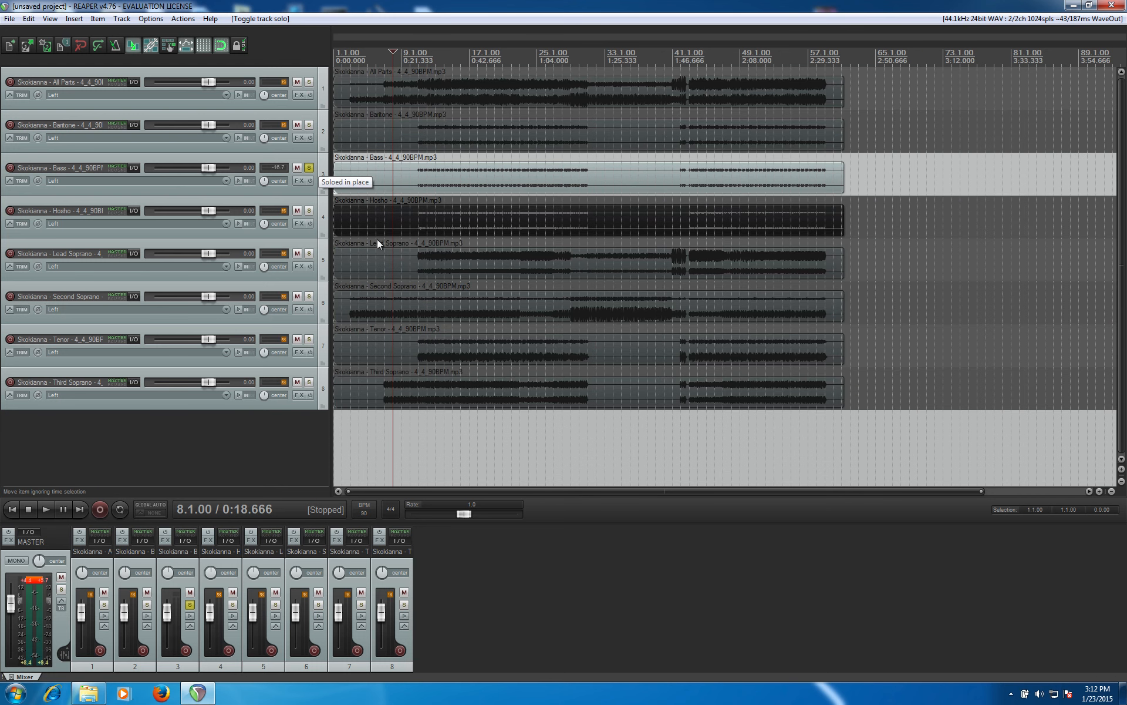
{"action": "left_click", "coordinate": [309, 211]}
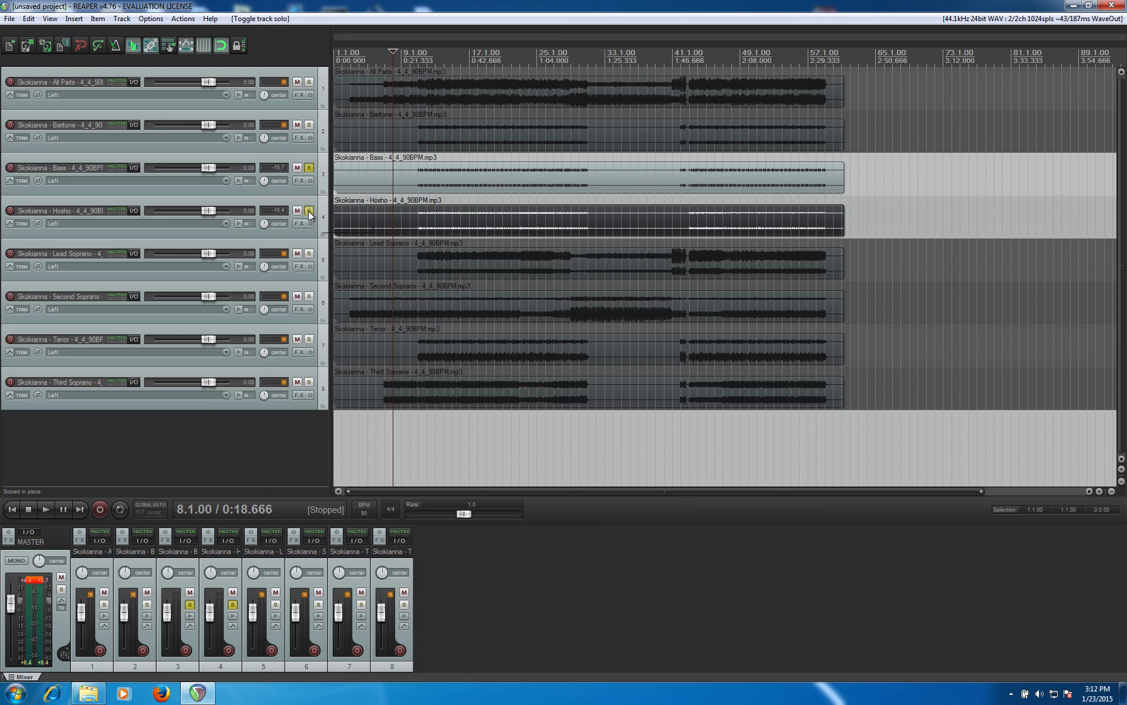
{"action": "left_click", "coordinate": [309, 297]}
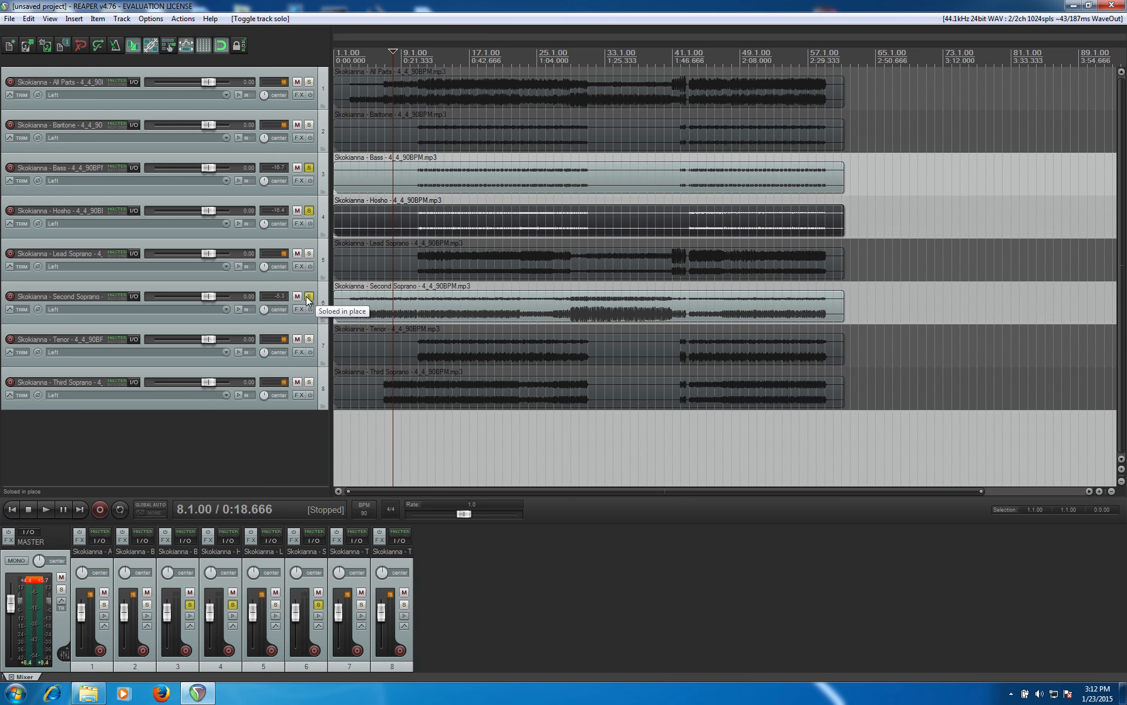
{"action": "left_click", "coordinate": [295, 451]}
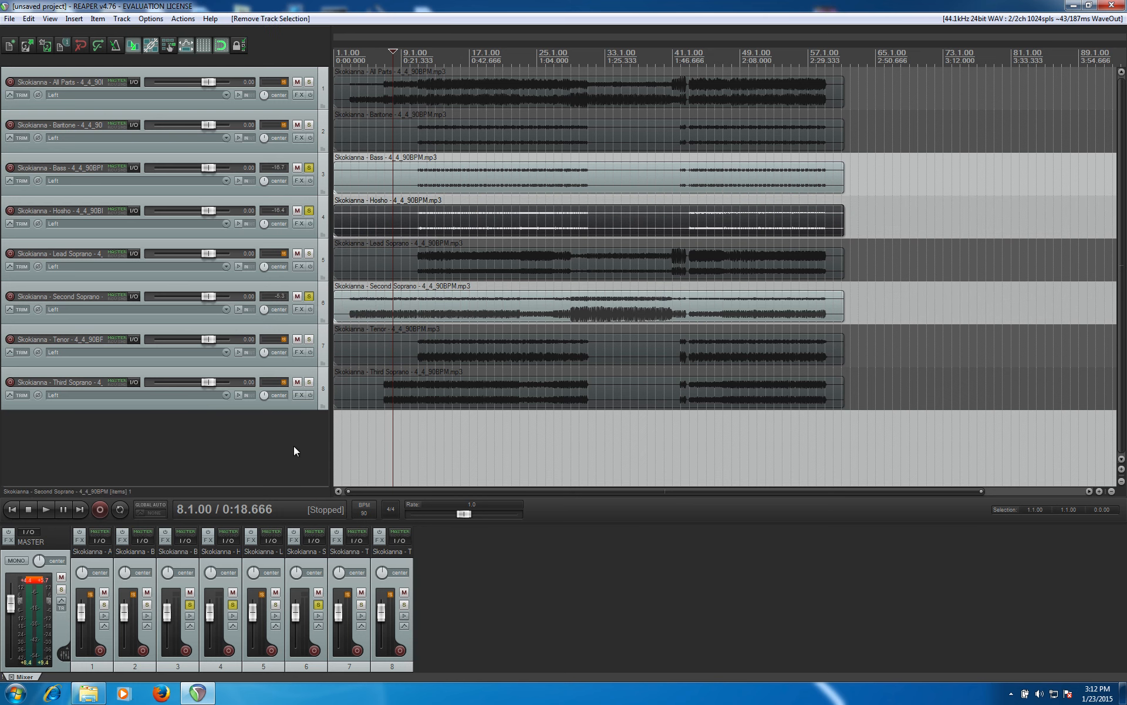
Step: Toggle solo on and off for the Third Soprano, and clear the solo from the Second Soprano, Hosho and Bass tracks
{"action": "left_click", "coordinate": [309, 382]}
{"action": "left_click", "coordinate": [310, 382]}
{"action": "left_click", "coordinate": [309, 296]}
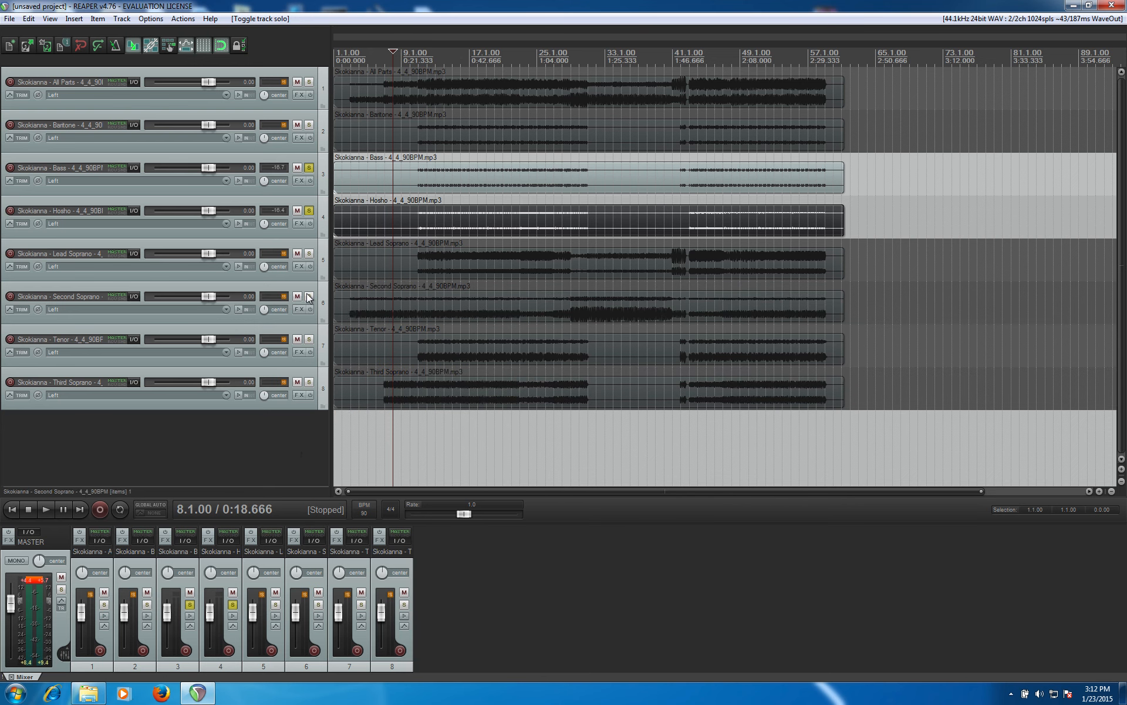
{"action": "left_click", "coordinate": [309, 211]}
{"action": "left_click", "coordinate": [309, 168]}
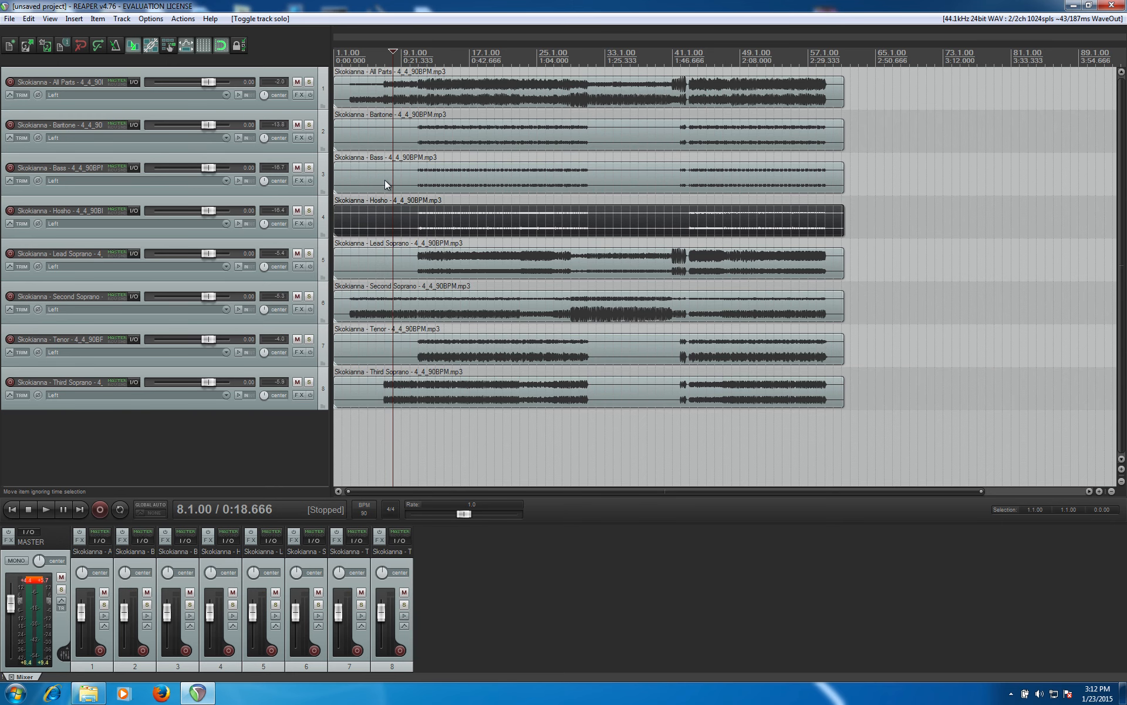
Step: Solo the Baritone and Hosho tracks and play them from bar 16 at a lower system volume, stopping after a short listen
{"action": "left_click", "coordinate": [309, 126]}
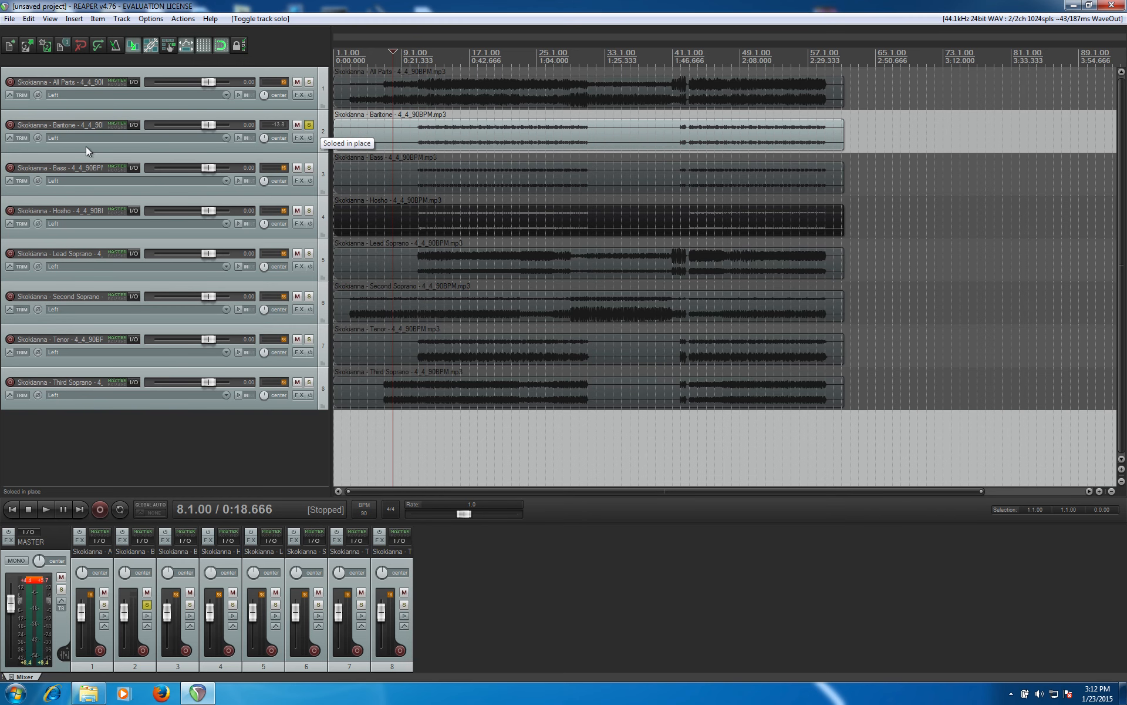
{"action": "left_click", "coordinate": [309, 211]}
{"action": "left_click", "coordinate": [459, 57]}
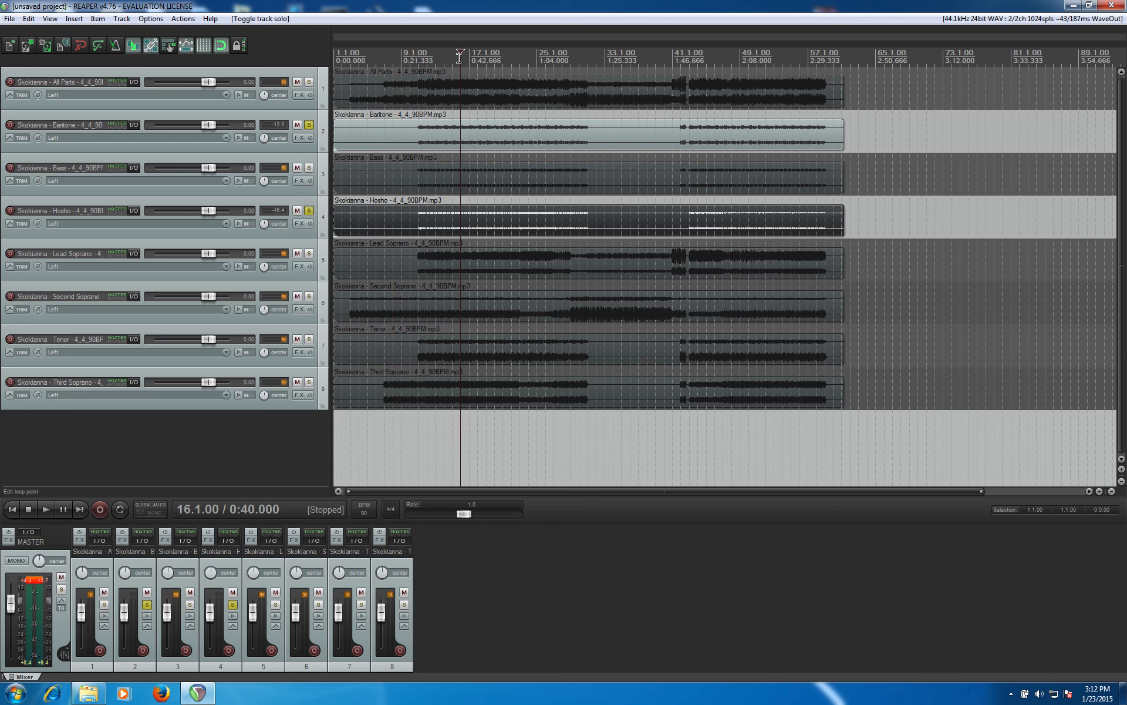
{"action": "key", "text": "XF86AudioRaiseVolume"}
{"action": "key", "text": "space"}
{"action": "key", "text": "XF86AudioLowerVolume"}
{"action": "key", "text": "XF86AudioLowerVolume"}
{"action": "key", "text": "XF86AudioLowerVolume"}
{"action": "key", "text": "XF86AudioLowerVolume"}
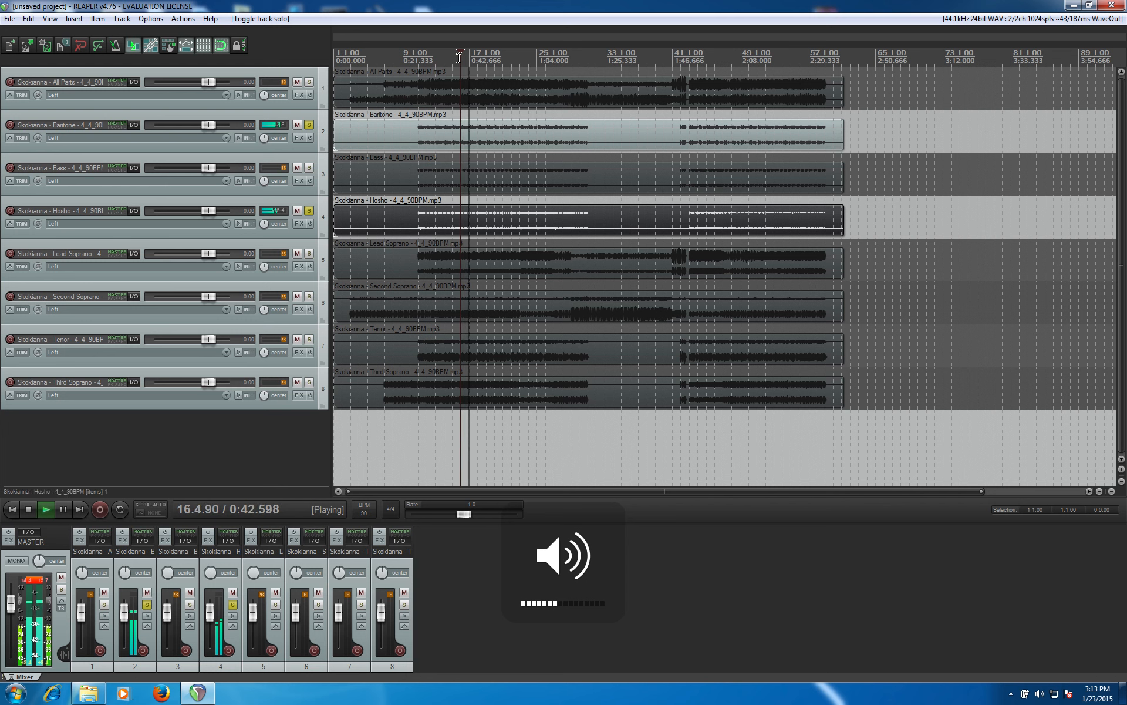
{"action": "key", "text": "space"}
{"action": "key", "text": "XF86AudioMute"}
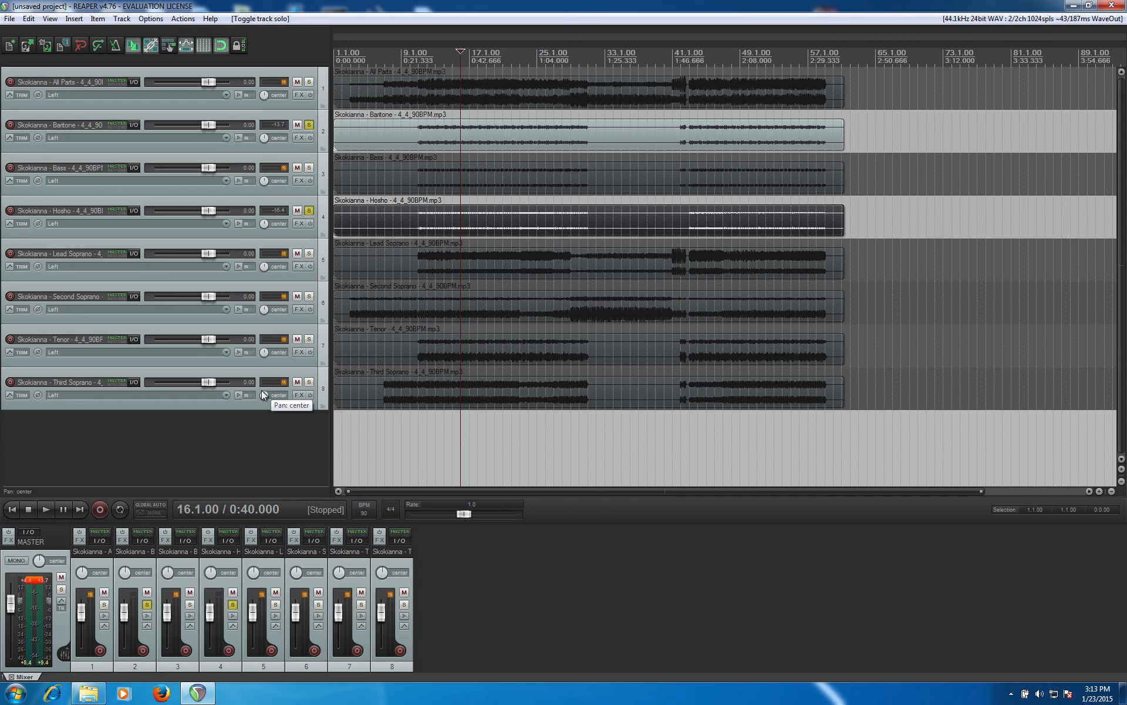
Step: Clear the solo from the Baritone and Hosho tracks so that all parts are audible
{"action": "left_click", "coordinate": [294, 437]}
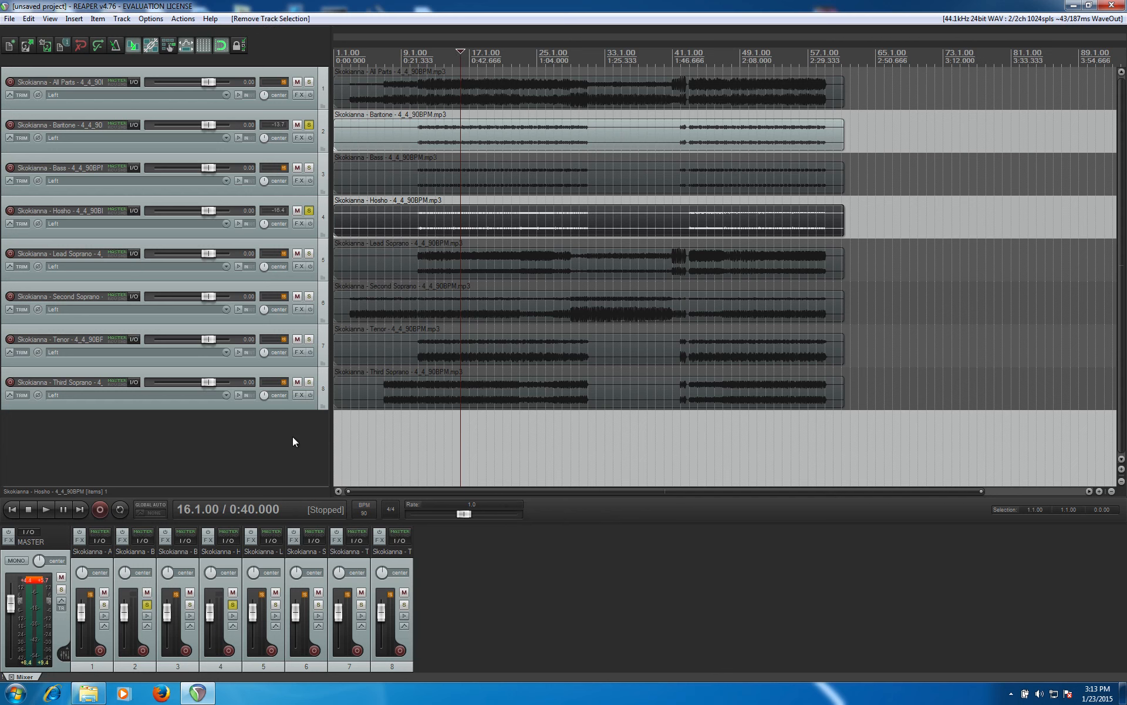
{"action": "left_click", "coordinate": [310, 125]}
{"action": "left_click", "coordinate": [309, 210]}
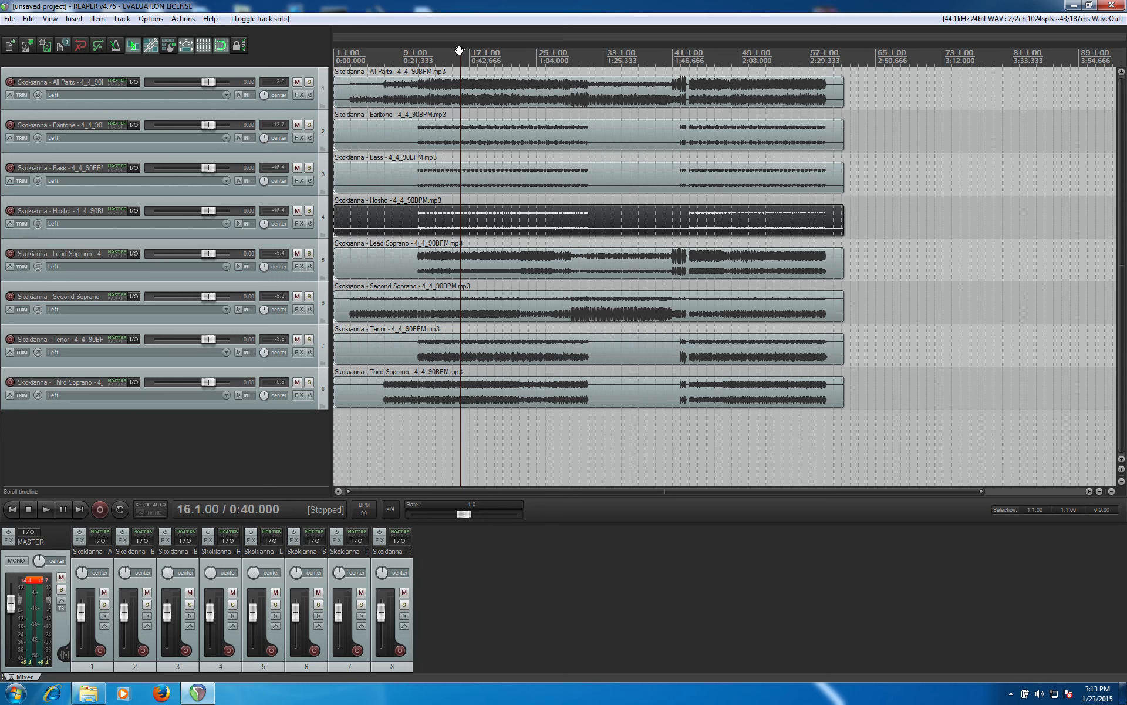
Step: Make trial time selections over bars 1 to 16 and bars 11 to 19, and place the edit cursor at bar 7
{"action": "left_click_drag", "start_coordinate": [463, 53], "coordinate": [335, 54]}
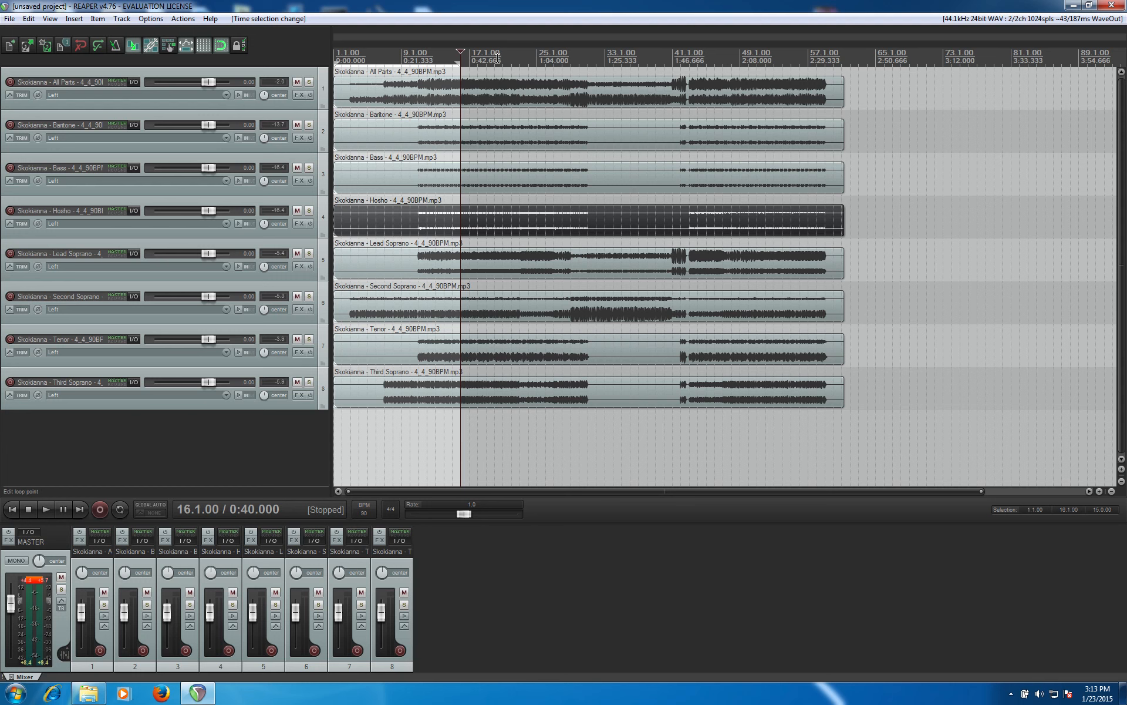
{"action": "left_click_drag", "start_coordinate": [488, 57], "coordinate": [418, 57]}
{"action": "left_click", "coordinate": [383, 56]}
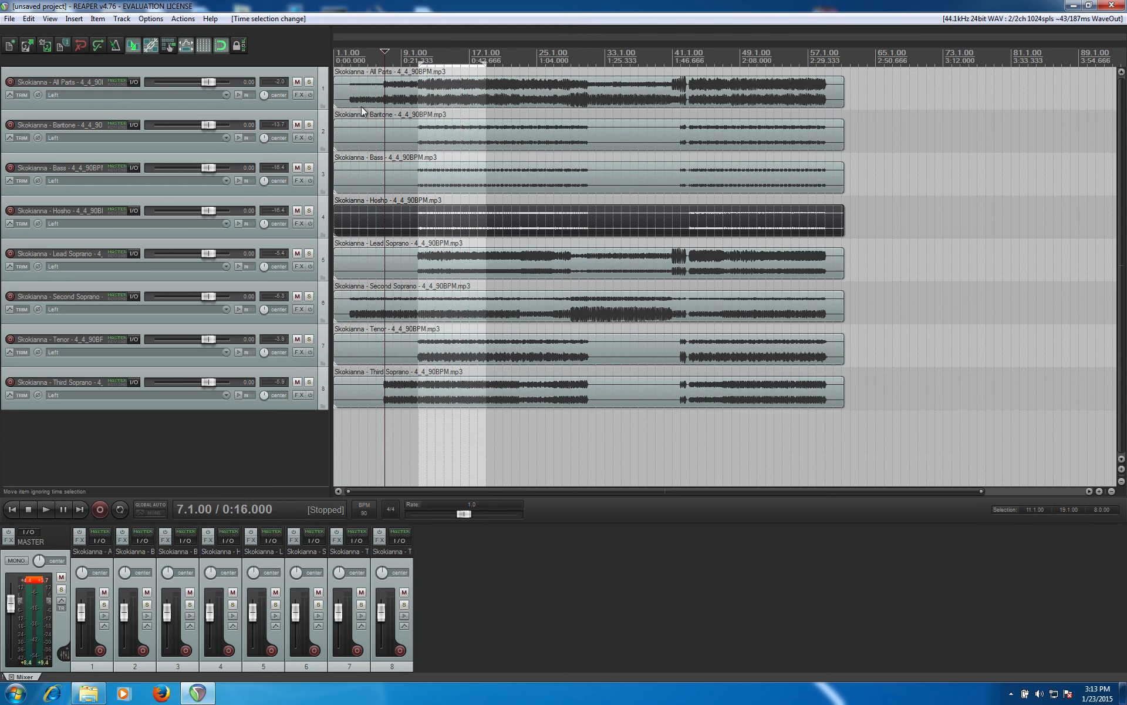
Step: Turn on repeat and set the time selection from bar 3 to bar 7 as the loop range
{"action": "left_click", "coordinate": [121, 508]}
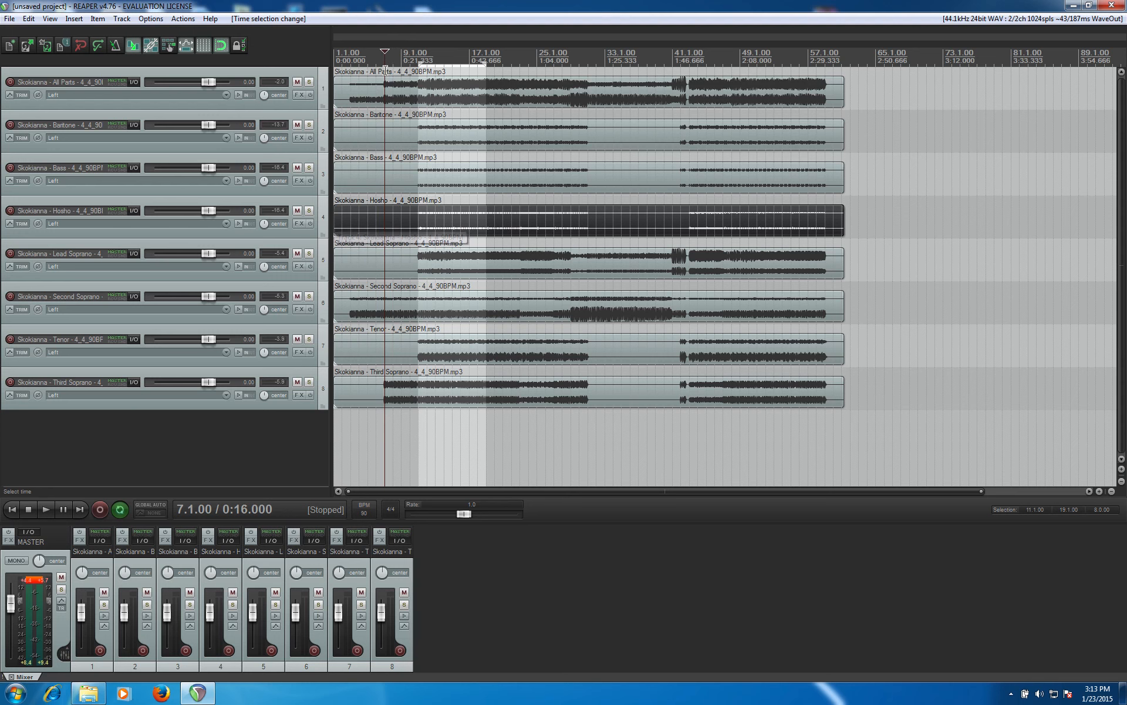
{"action": "left_click_drag", "start_coordinate": [385, 69], "coordinate": [350, 69]}
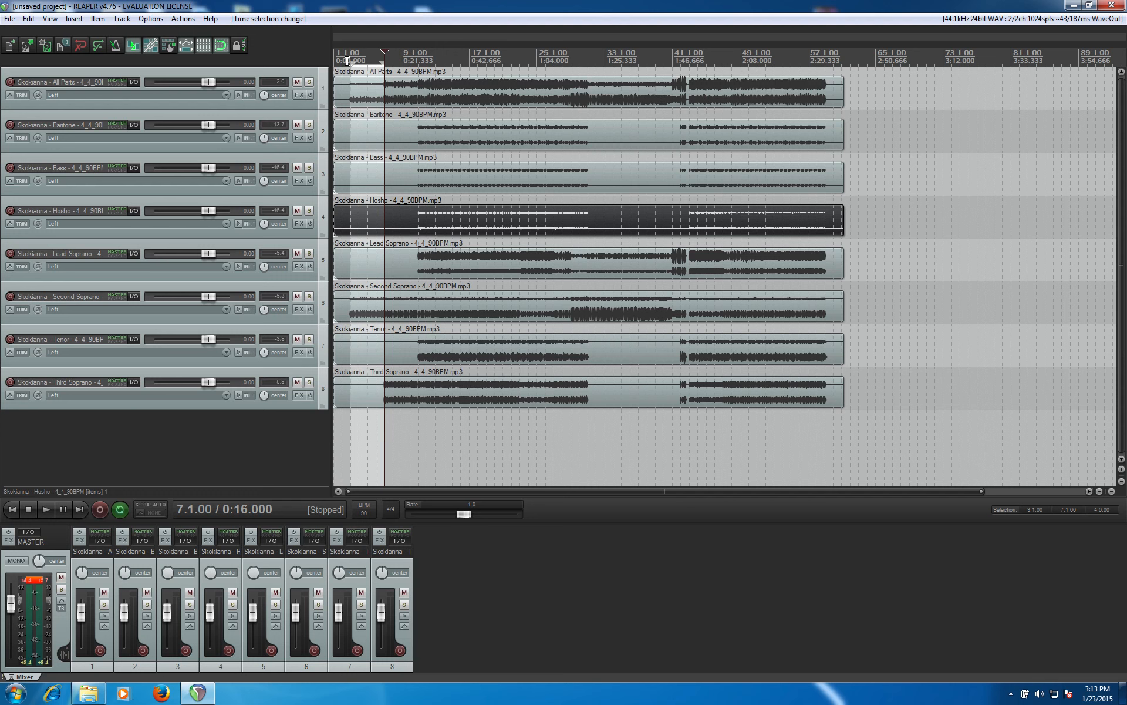
Step: Play the looped section from bar 3 with all parts, adjusting the system volume while listening, and stop playback
{"action": "key", "text": "XF86AudioRaiseVolume"}
{"action": "key", "text": "space"}
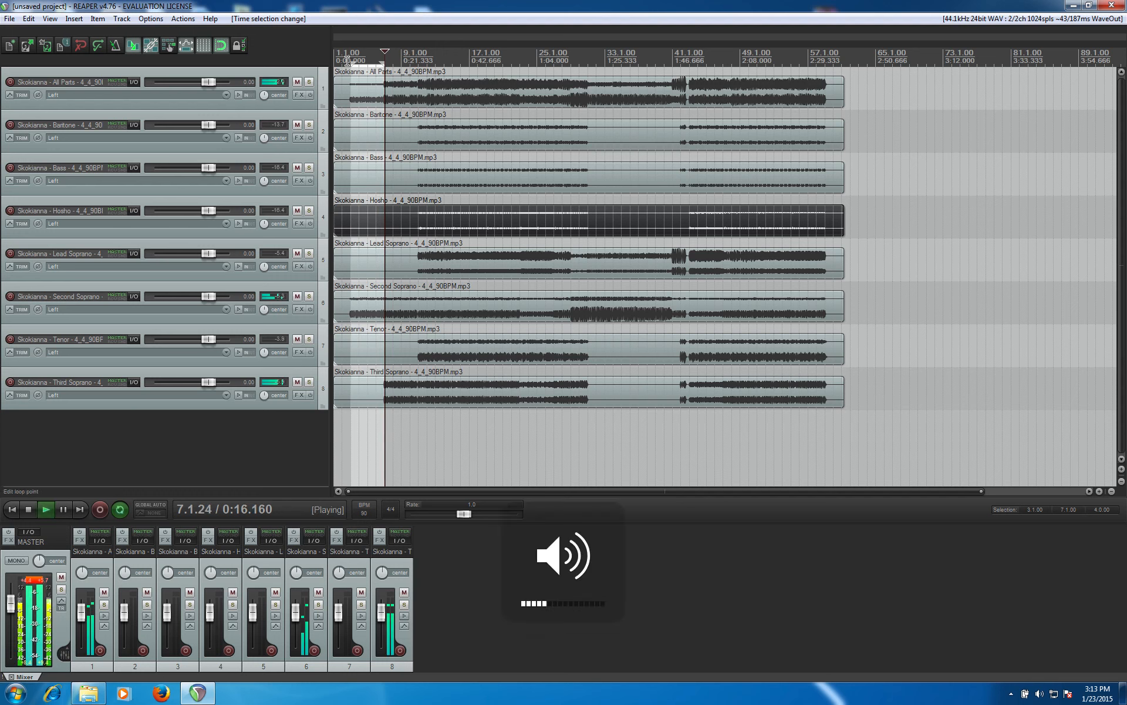
{"action": "left_click", "coordinate": [351, 52]}
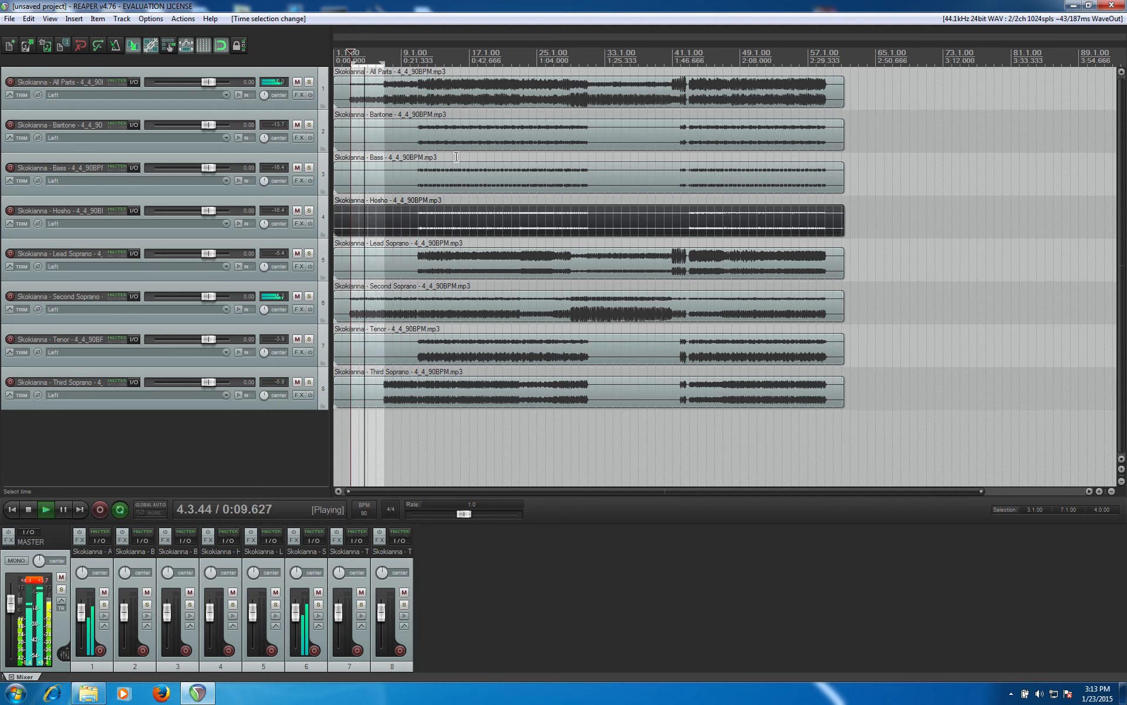
{"action": "key", "text": "XF86AudioLowerVolume"}
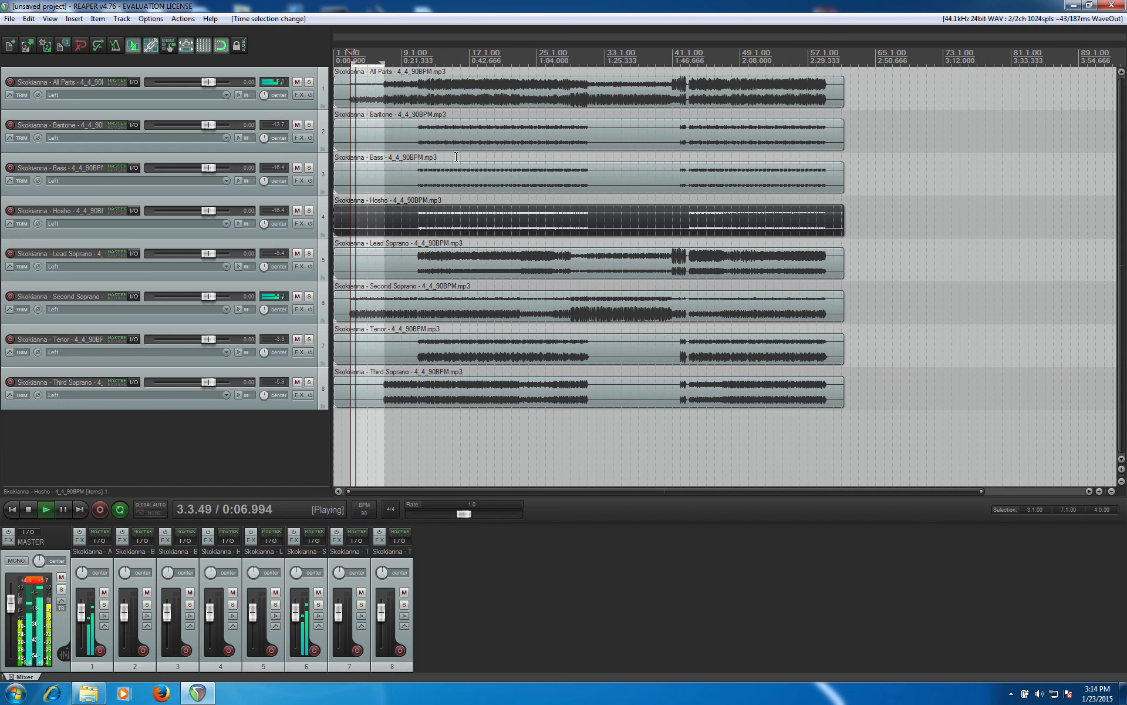
{"action": "key", "text": "space"}
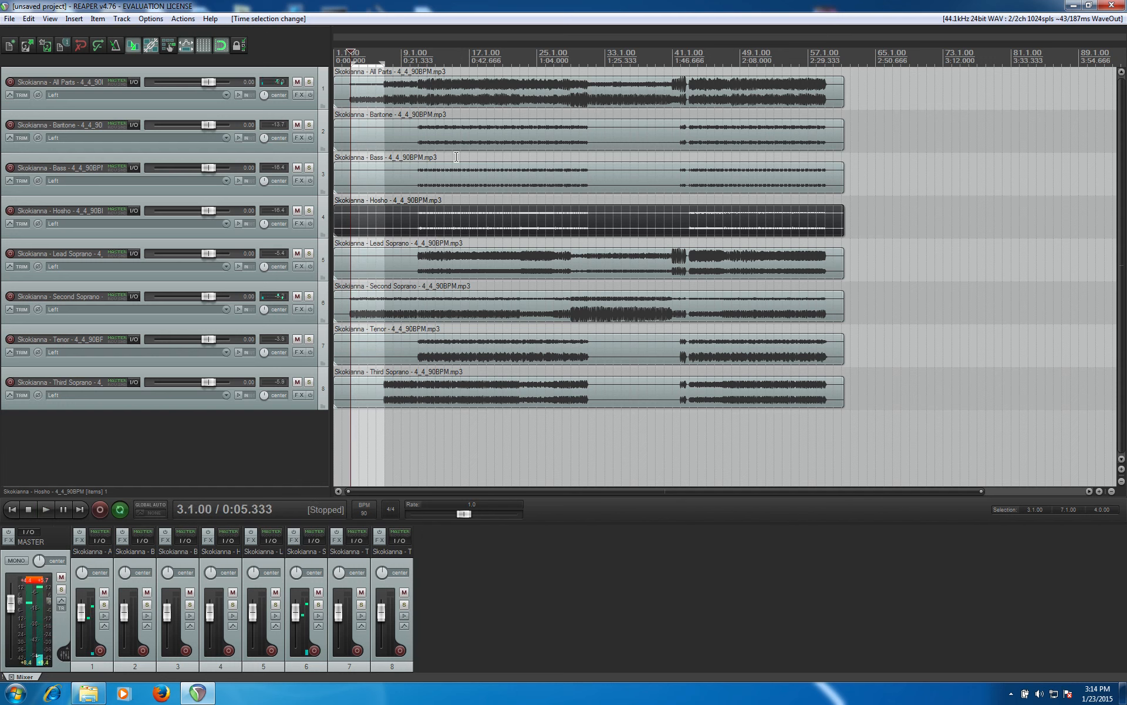
{"action": "key", "text": "XF86AudioMute"}
Step: Exit REAPER without saving the project
{"action": "left_click", "coordinate": [1112, 6]}
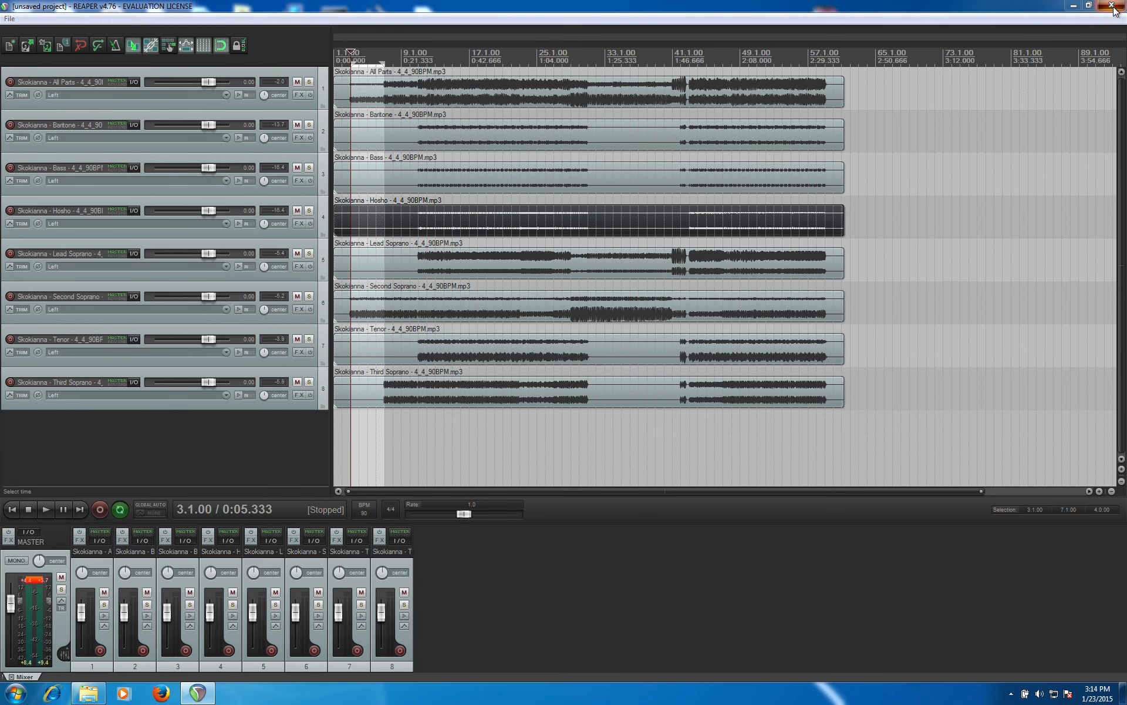
{"action": "left_click", "coordinate": [572, 382]}
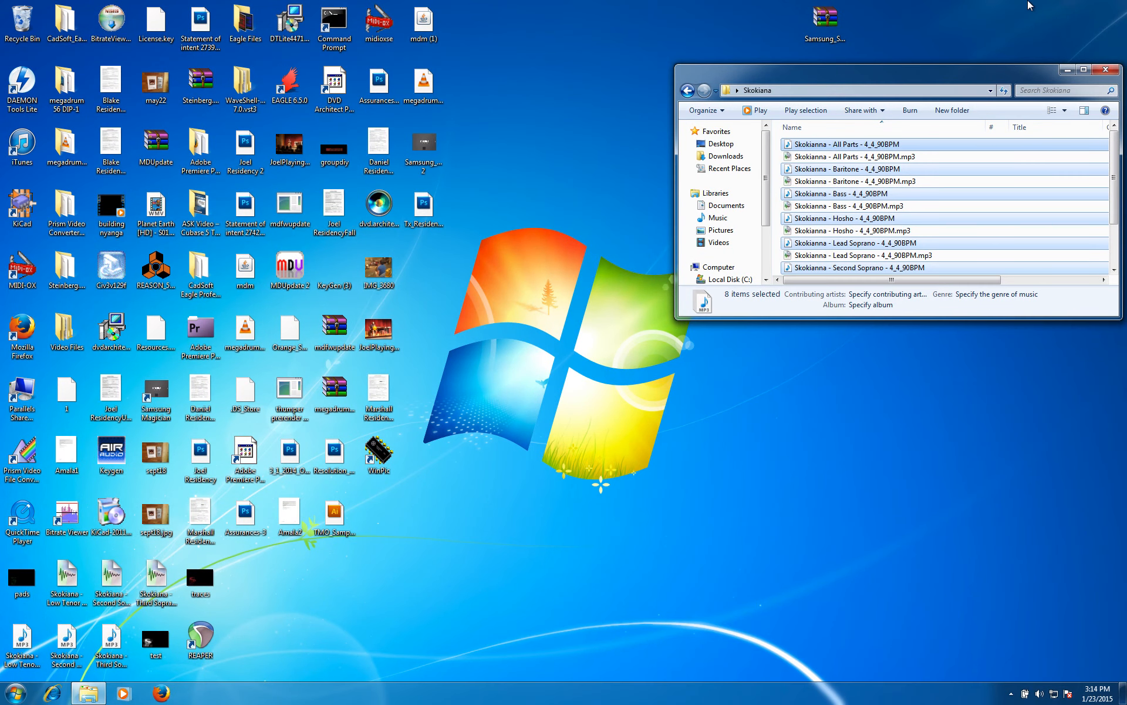
{"action": "mouse_move", "coordinate": [1088, 5]}
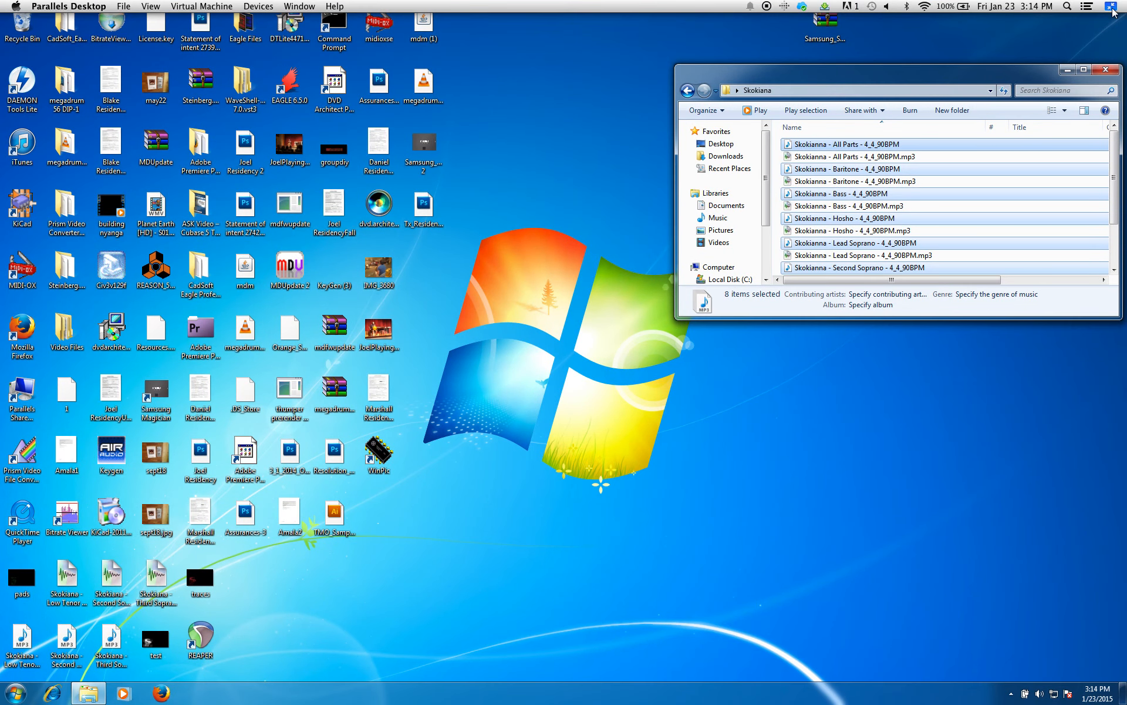